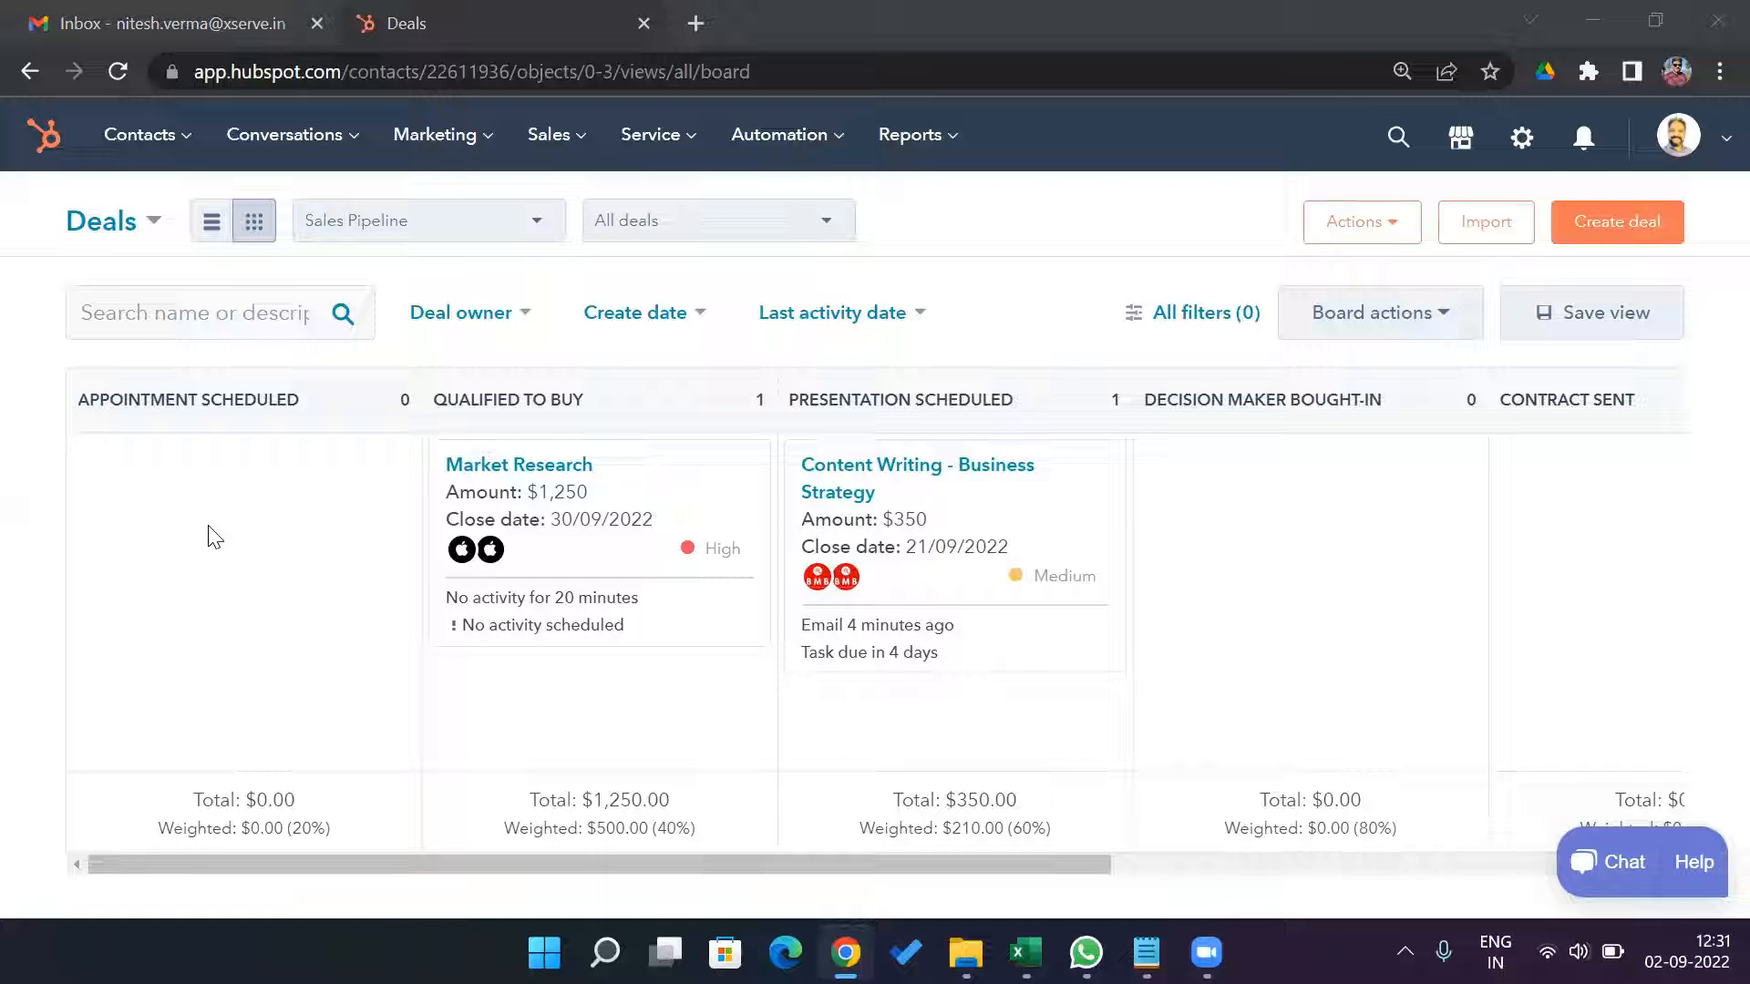
Open the Content Writing - Business Strategy deal record, review its activity history, and return to the deals board.
{"action": "left_click", "coordinate": [859, 489]}
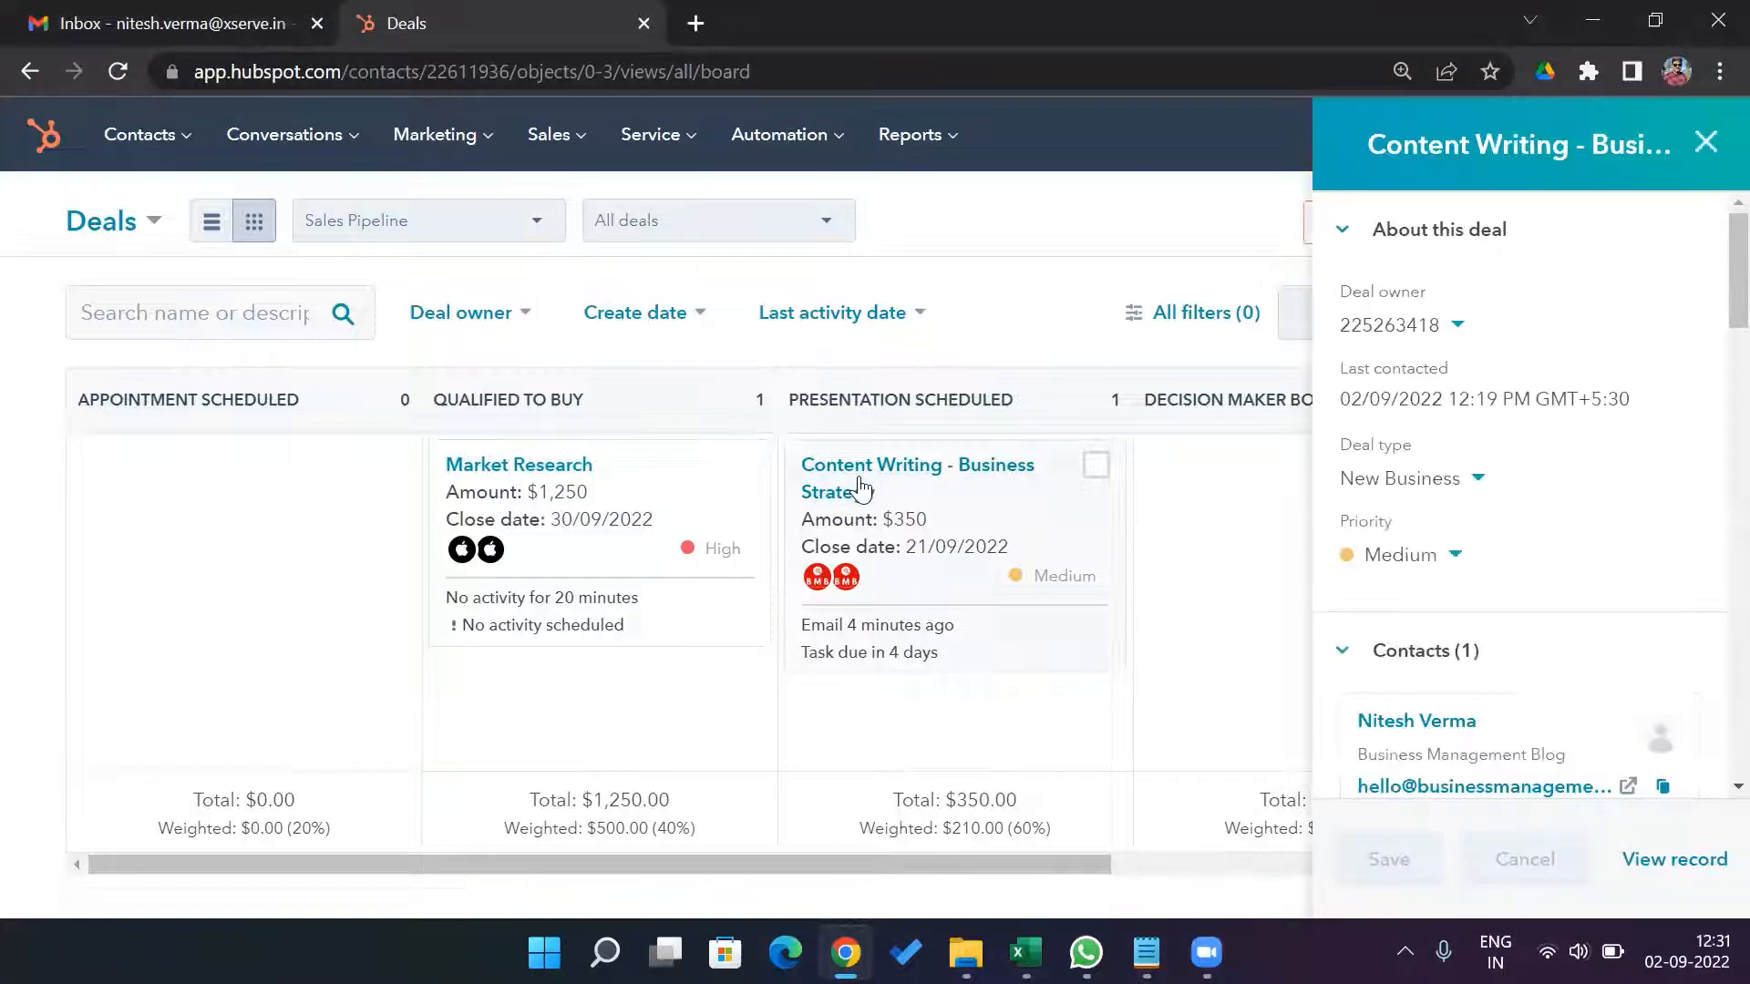
{"action": "left_click", "coordinate": [905, 473]}
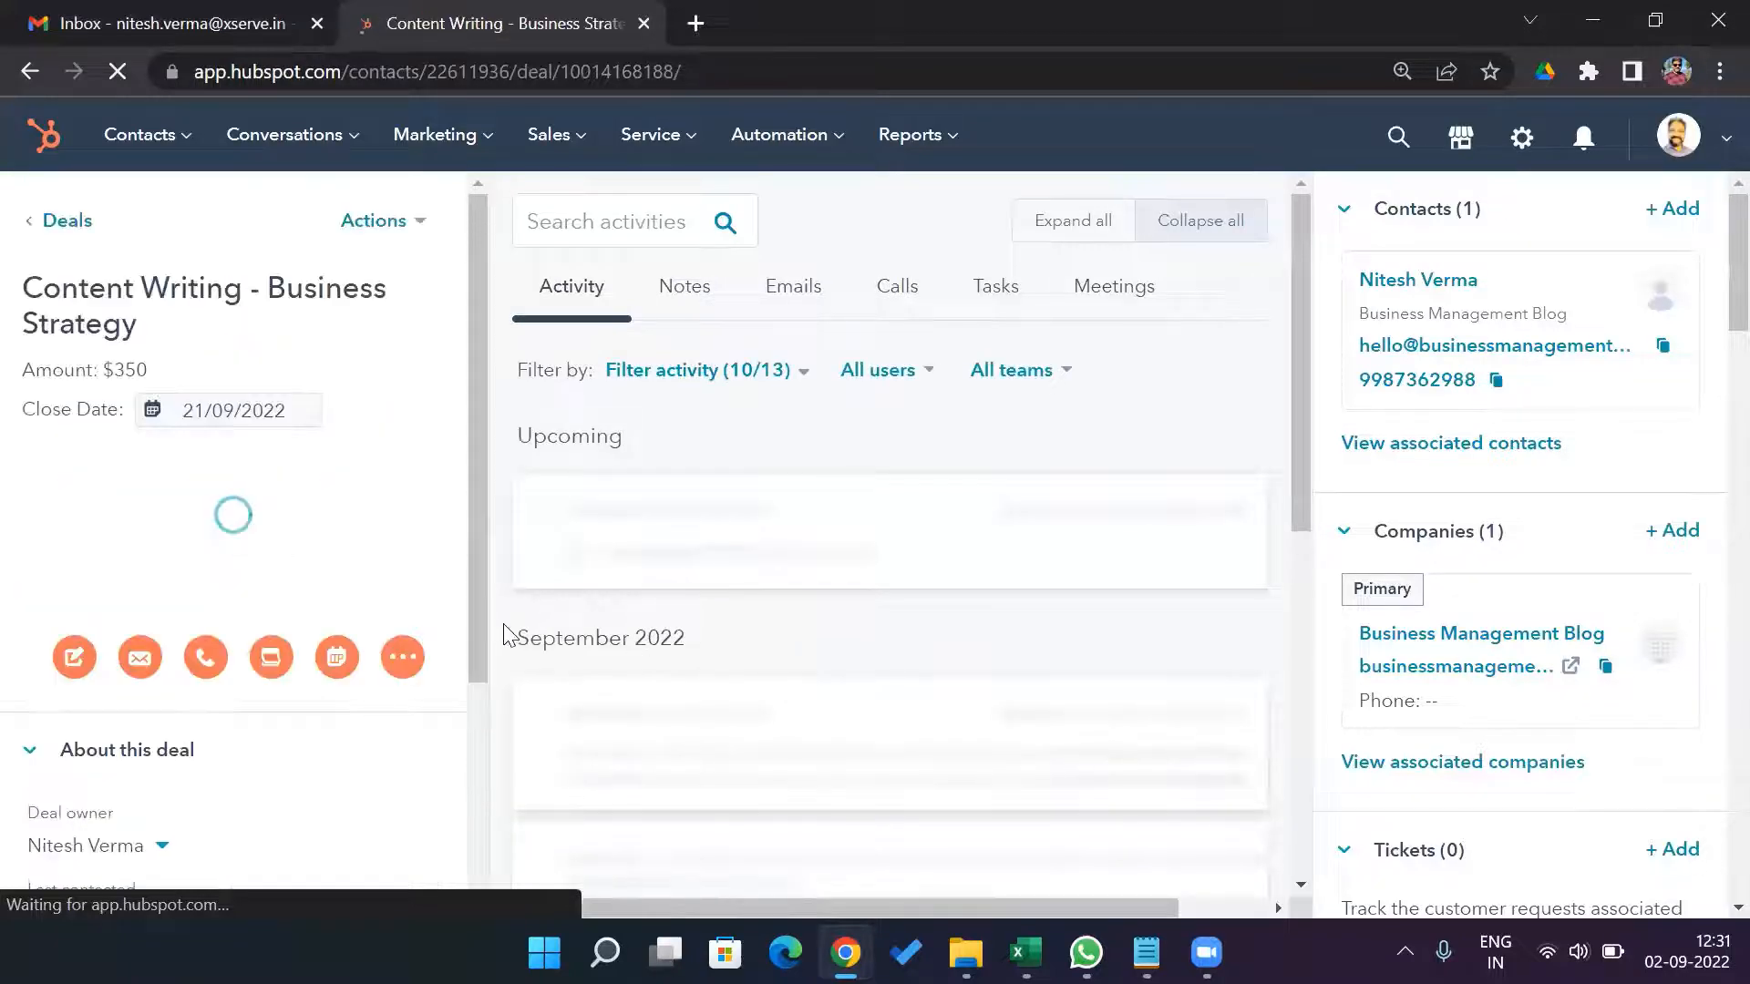
{"action": "scroll", "coordinate": [510, 635], "scroll_direction": "down", "scroll_amount": 2}
{"action": "scroll", "coordinate": [511, 635], "scroll_direction": "down", "scroll_amount": 3}
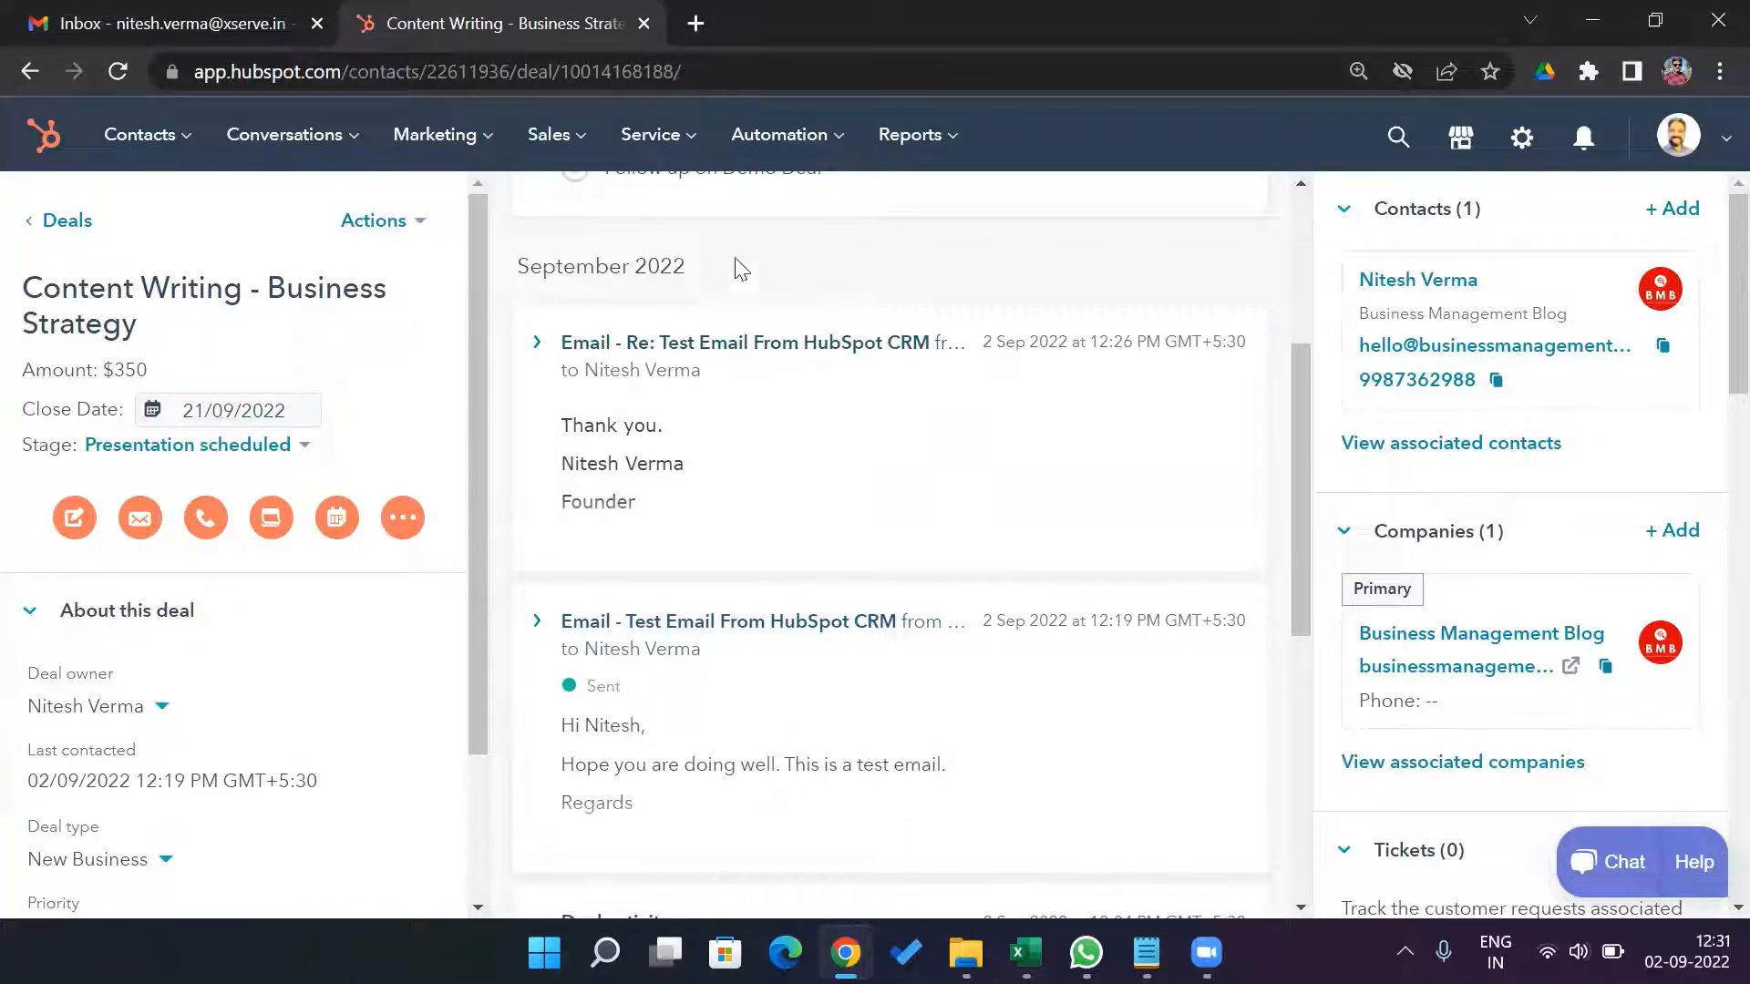
{"action": "left_click", "coordinate": [581, 146]}
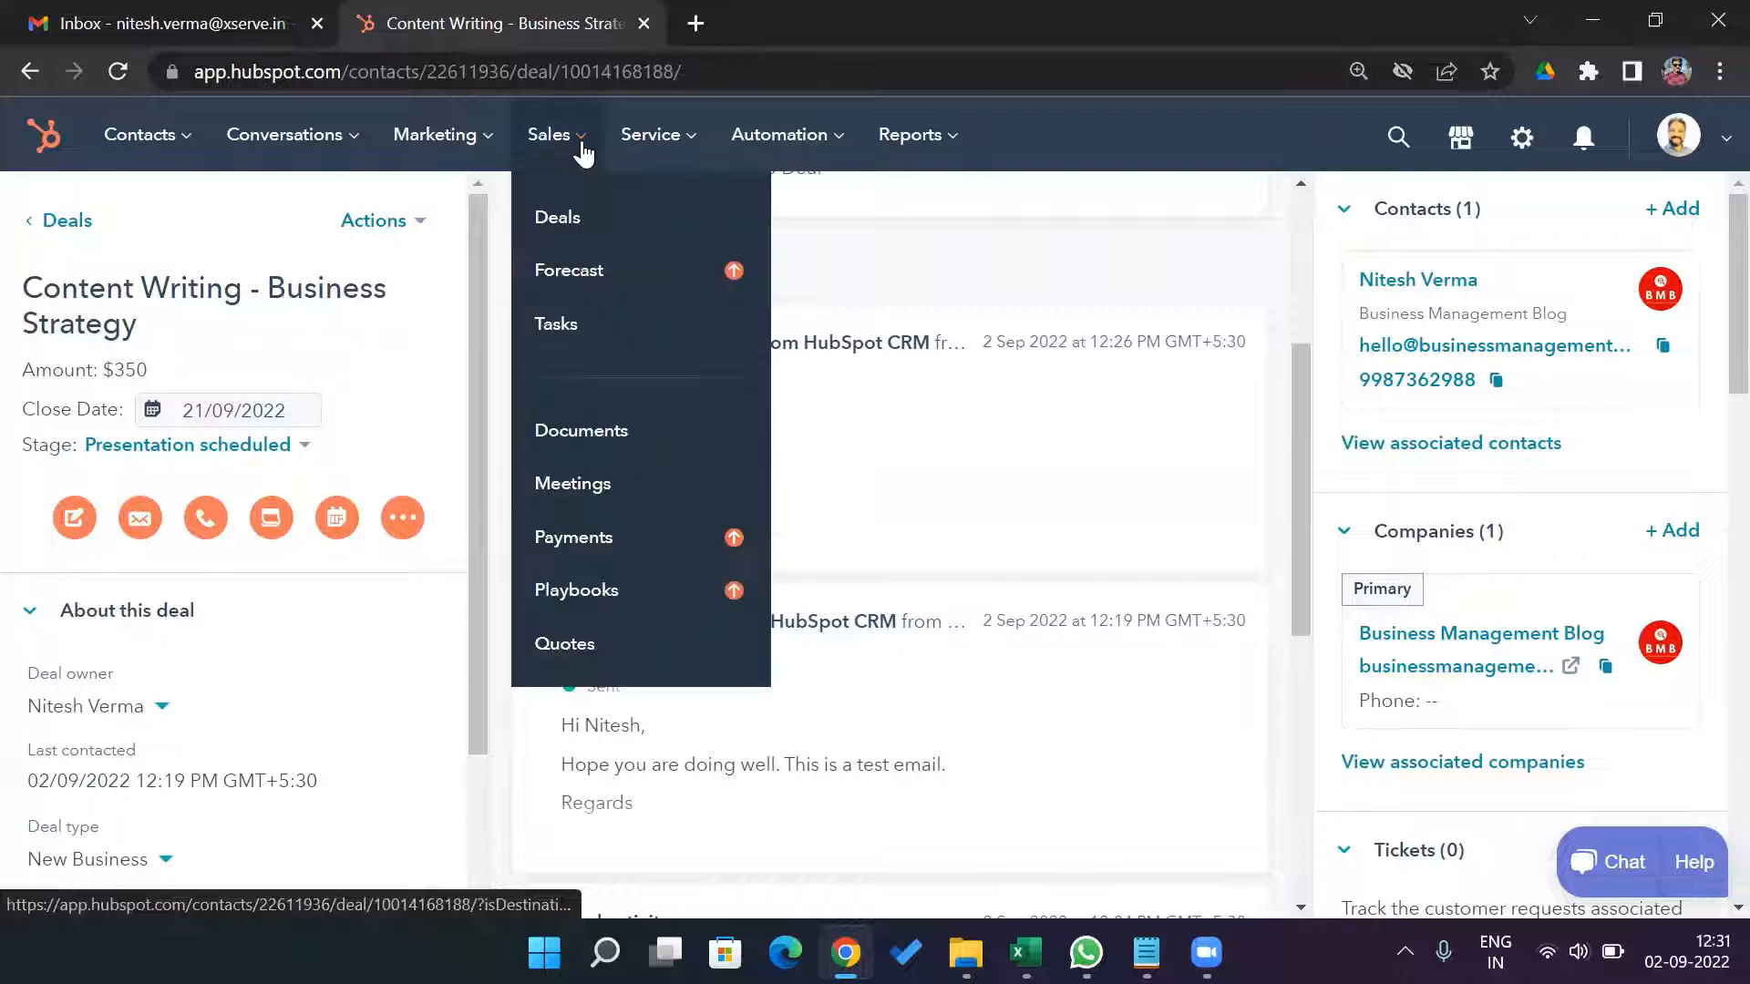
{"action": "left_click", "coordinate": [573, 216]}
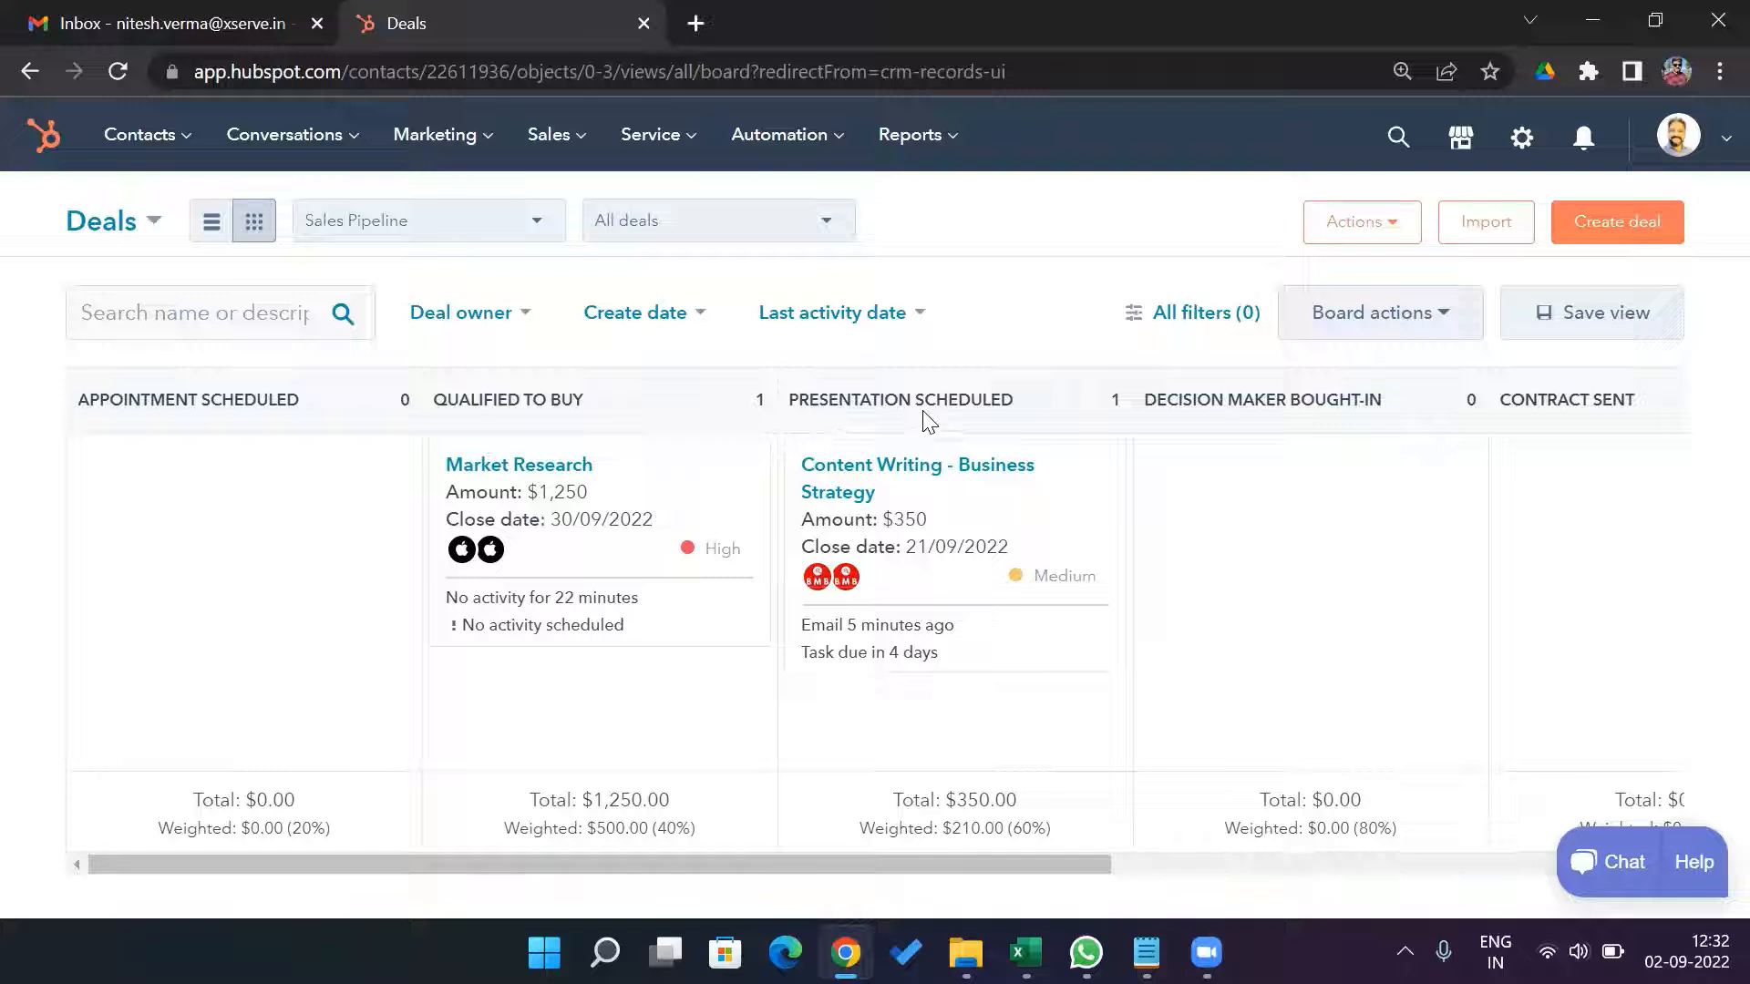
Open the pipeline settings for deals and check which pipelines are available for selection.
{"action": "left_click_drag", "start_coordinate": [938, 876], "coordinate": [751, 928]}
{"action": "left_click", "coordinate": [1524, 146]}
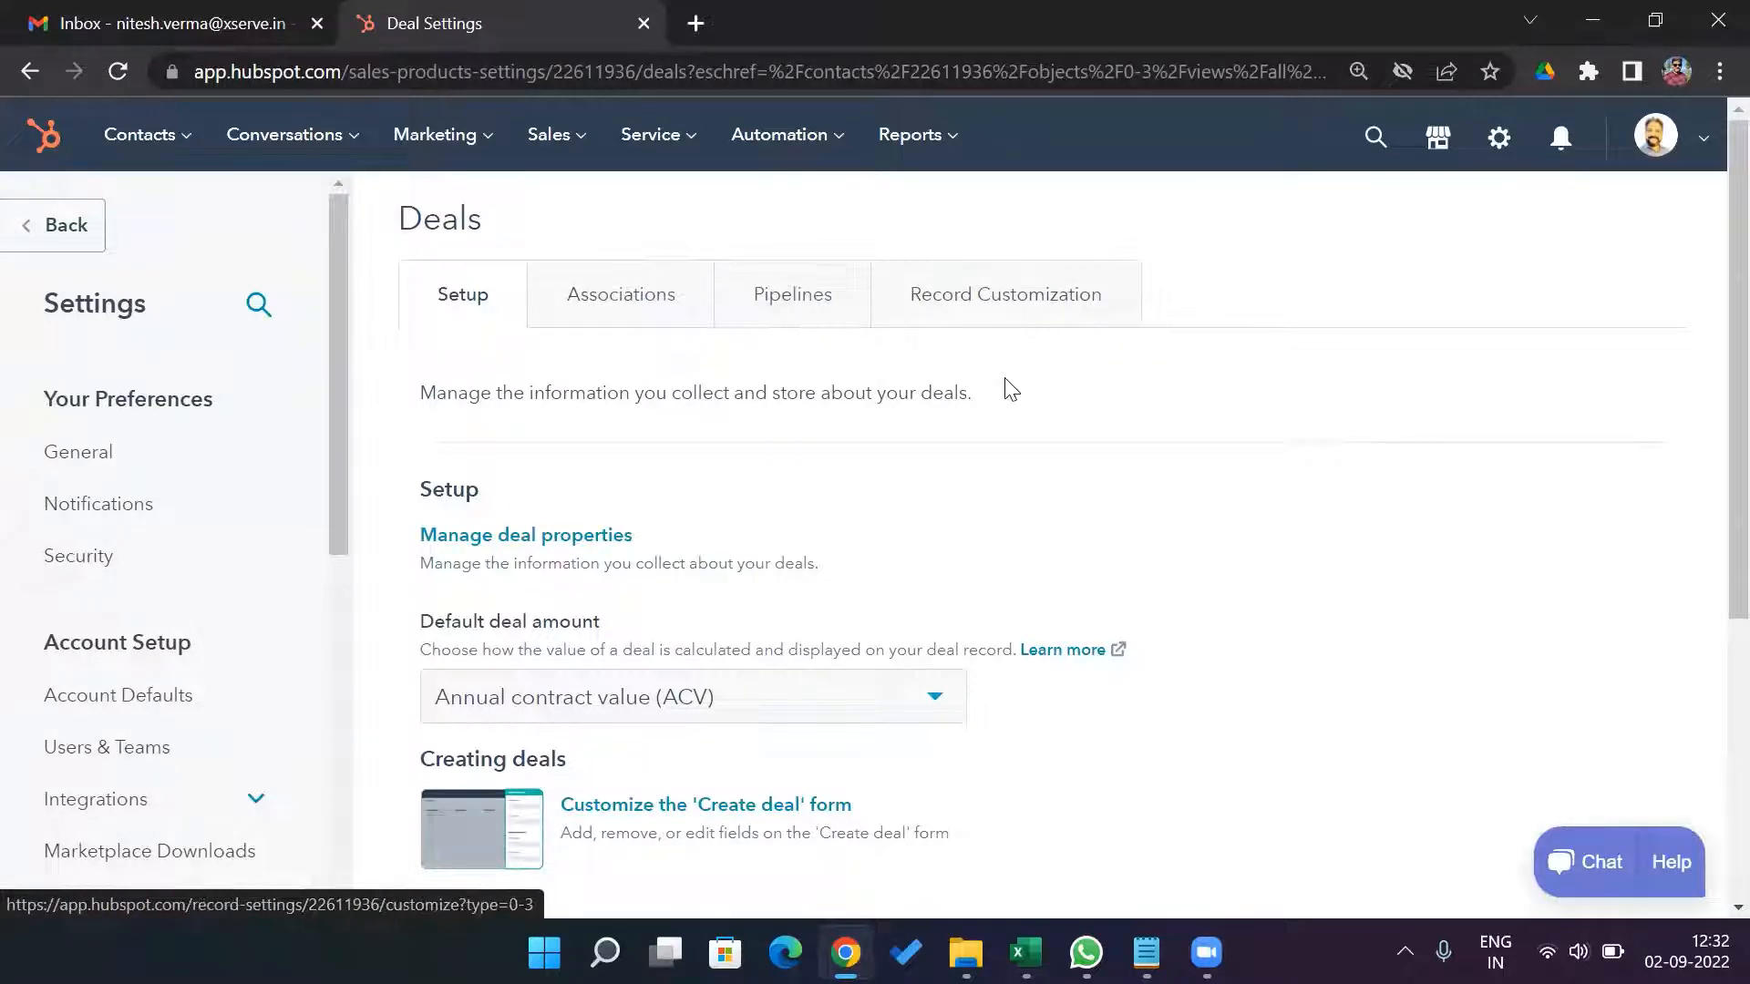
{"action": "left_click", "coordinate": [789, 316]}
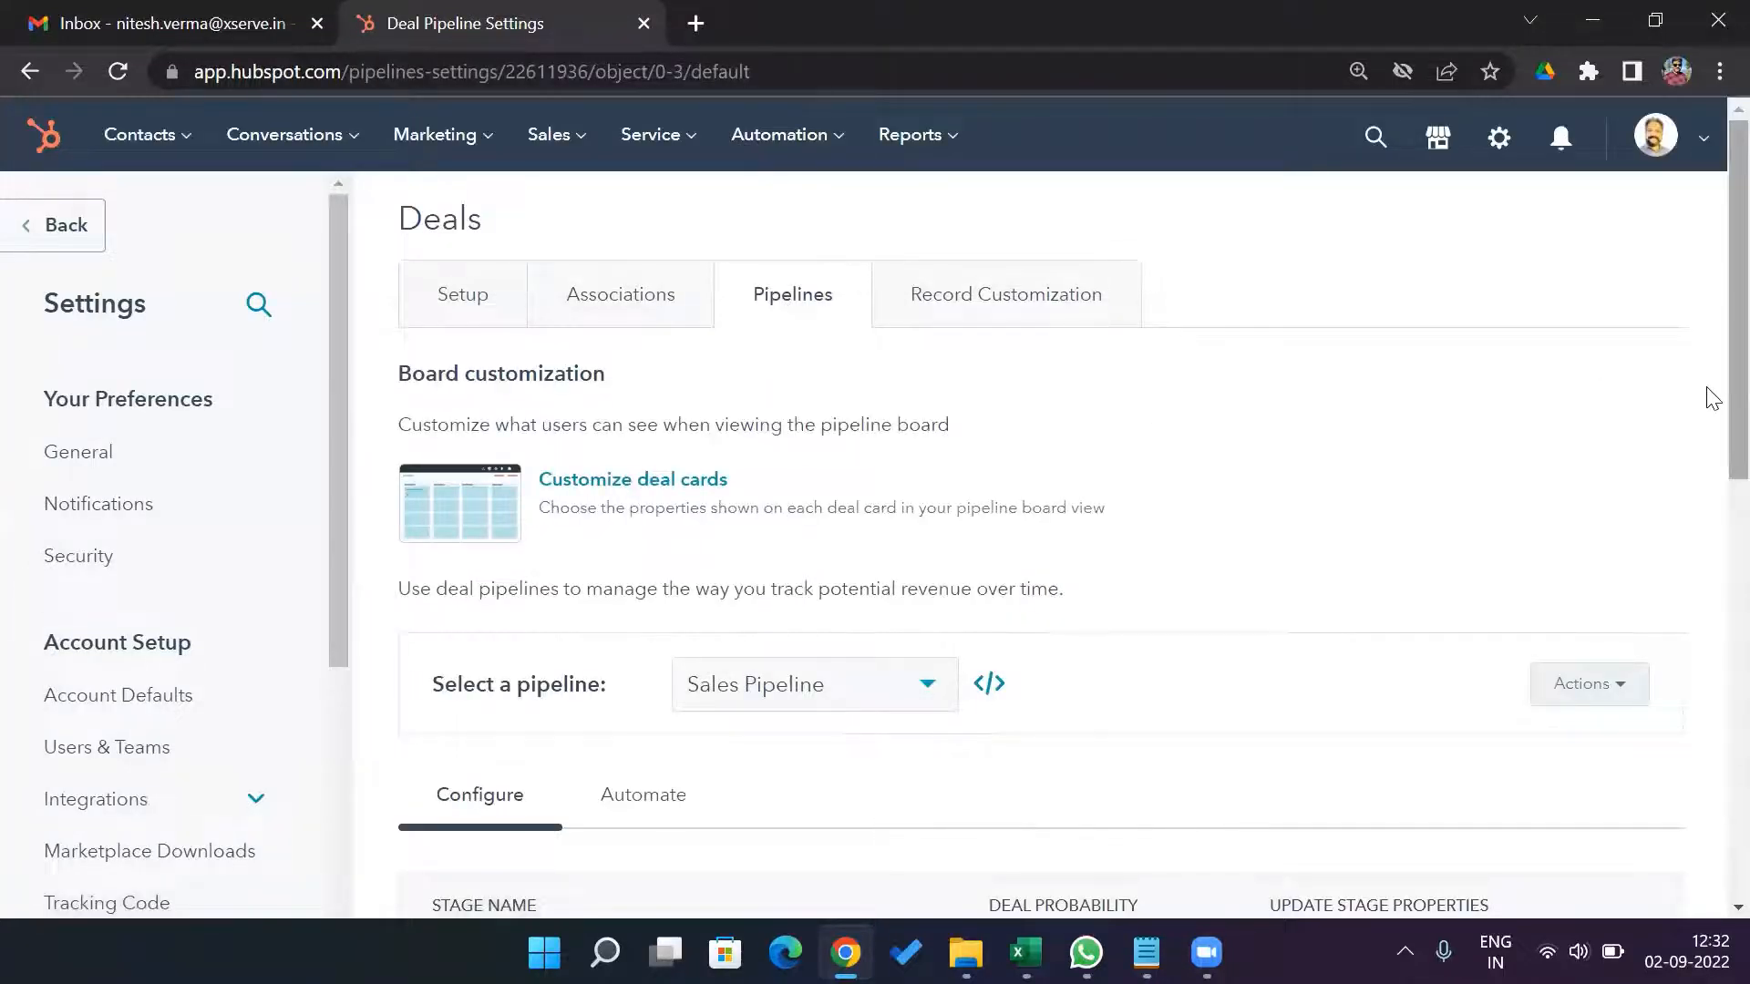
{"action": "scroll", "coordinate": [1705, 455], "scroll_direction": "down", "scroll_amount": 3}
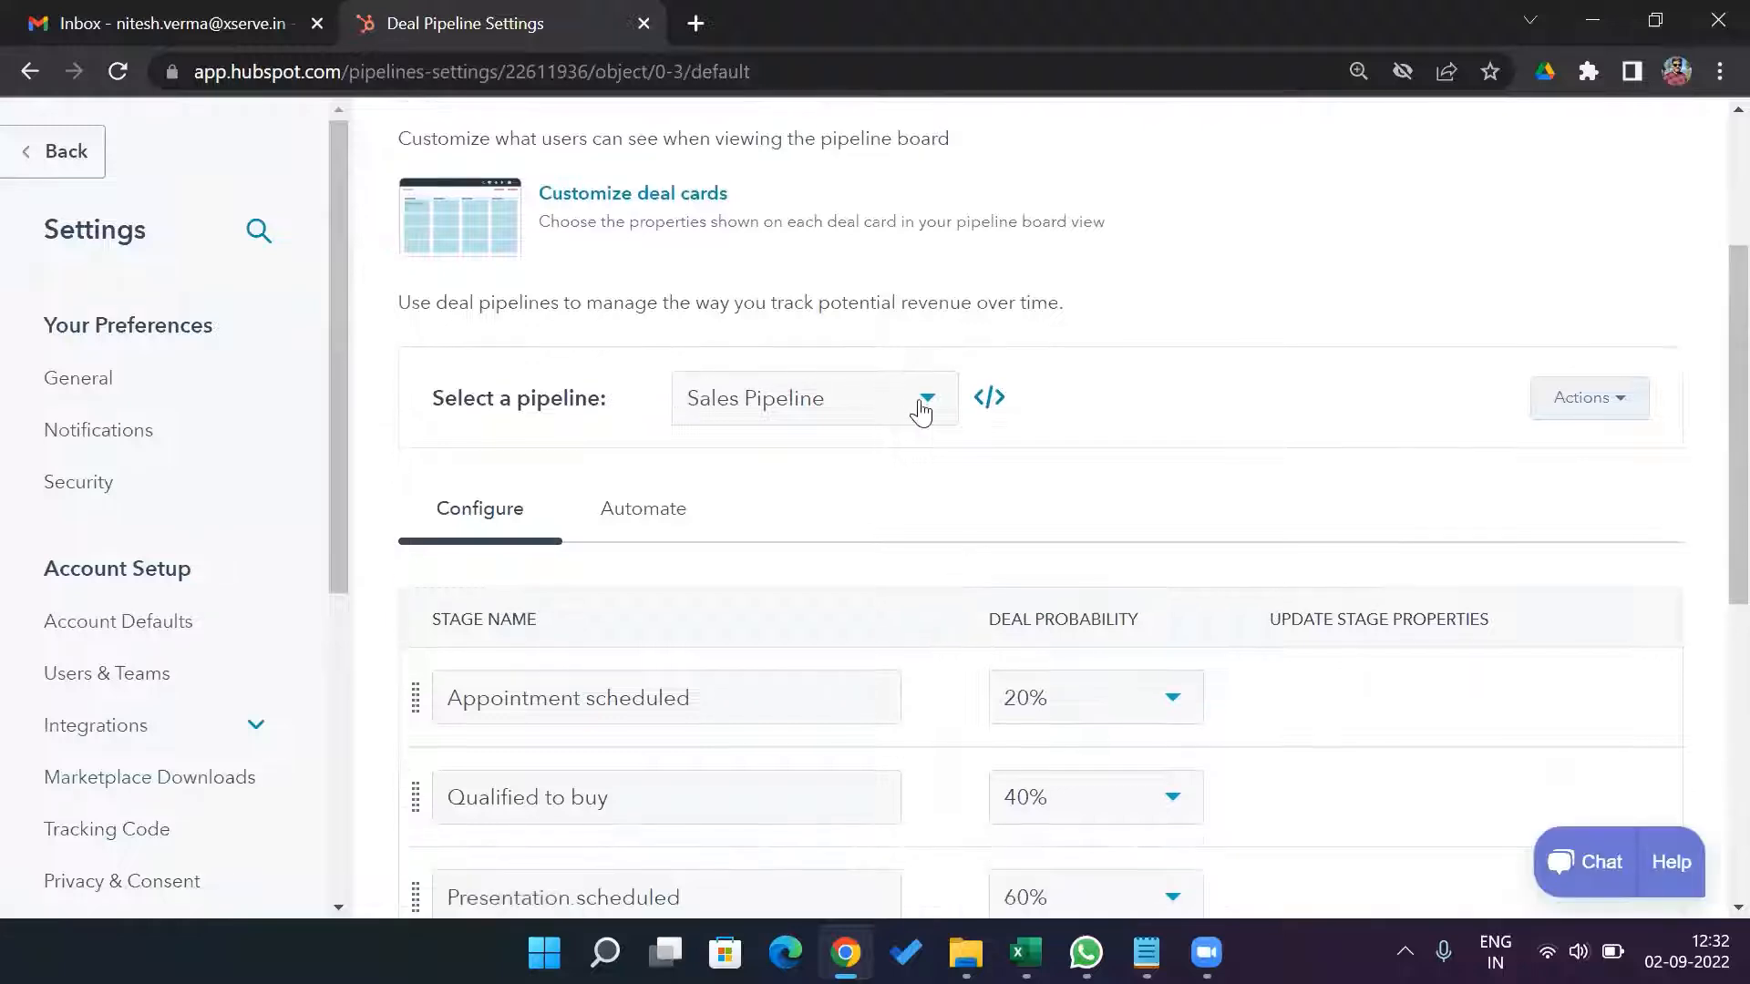
{"action": "left_click", "coordinate": [931, 410]}
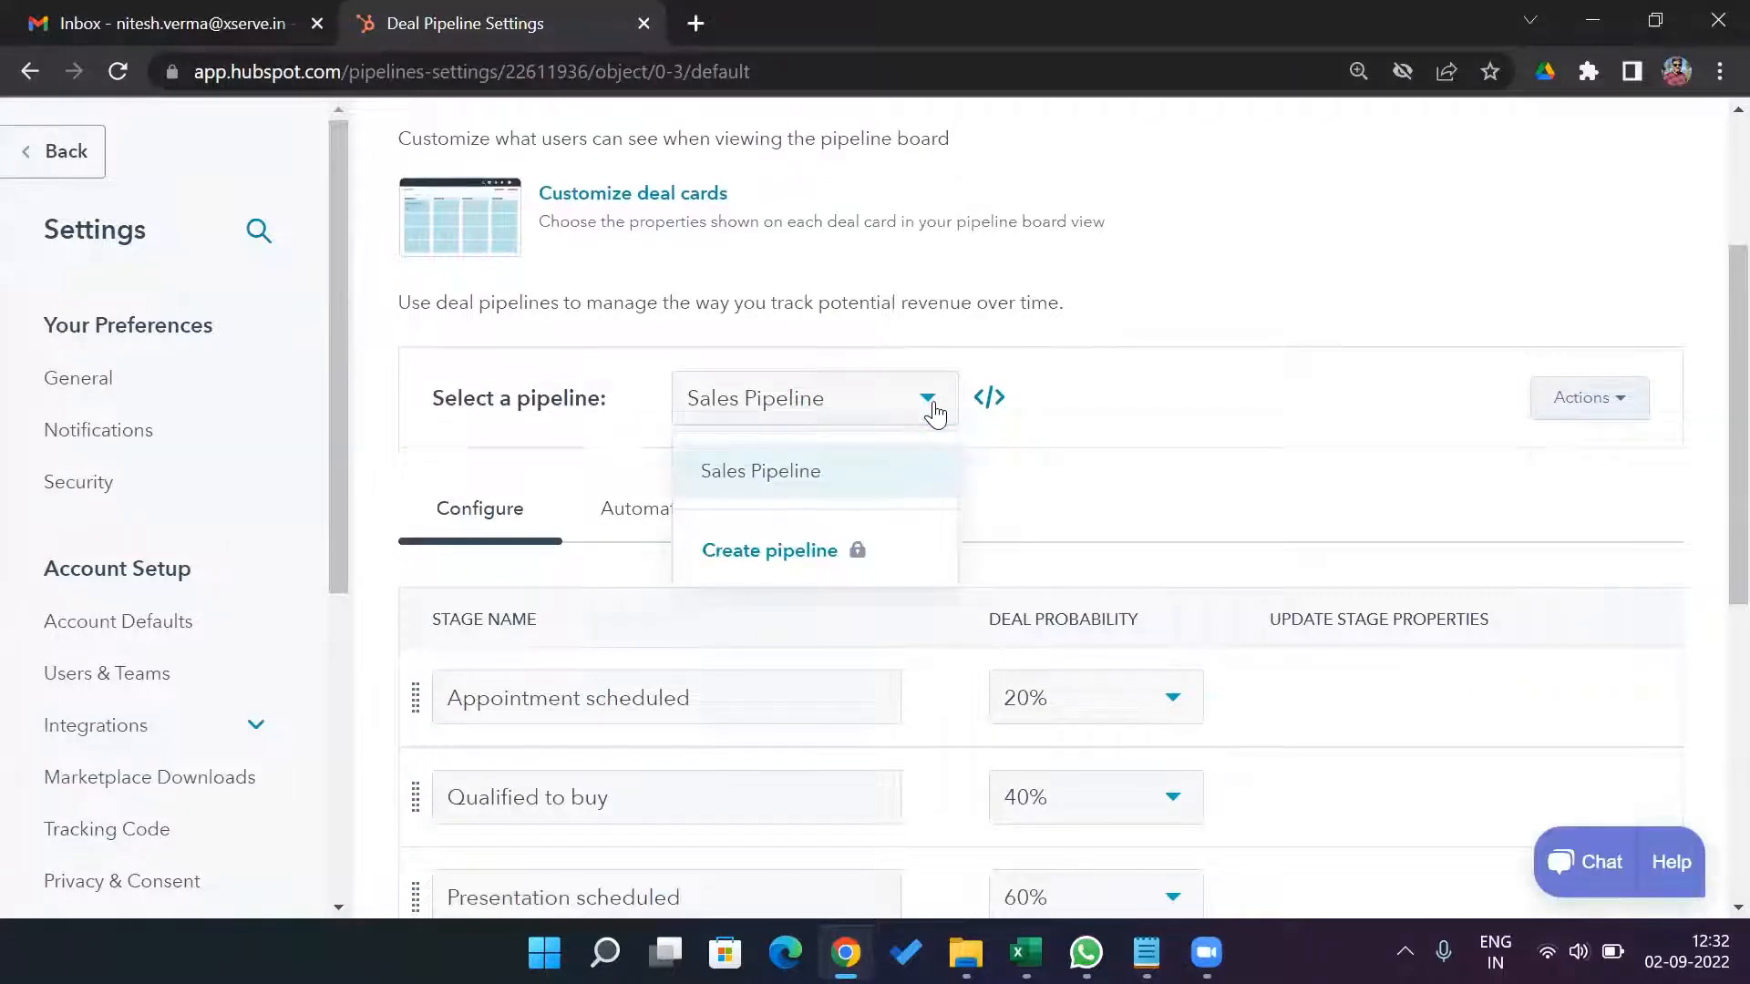
{"action": "left_click", "coordinate": [931, 408]}
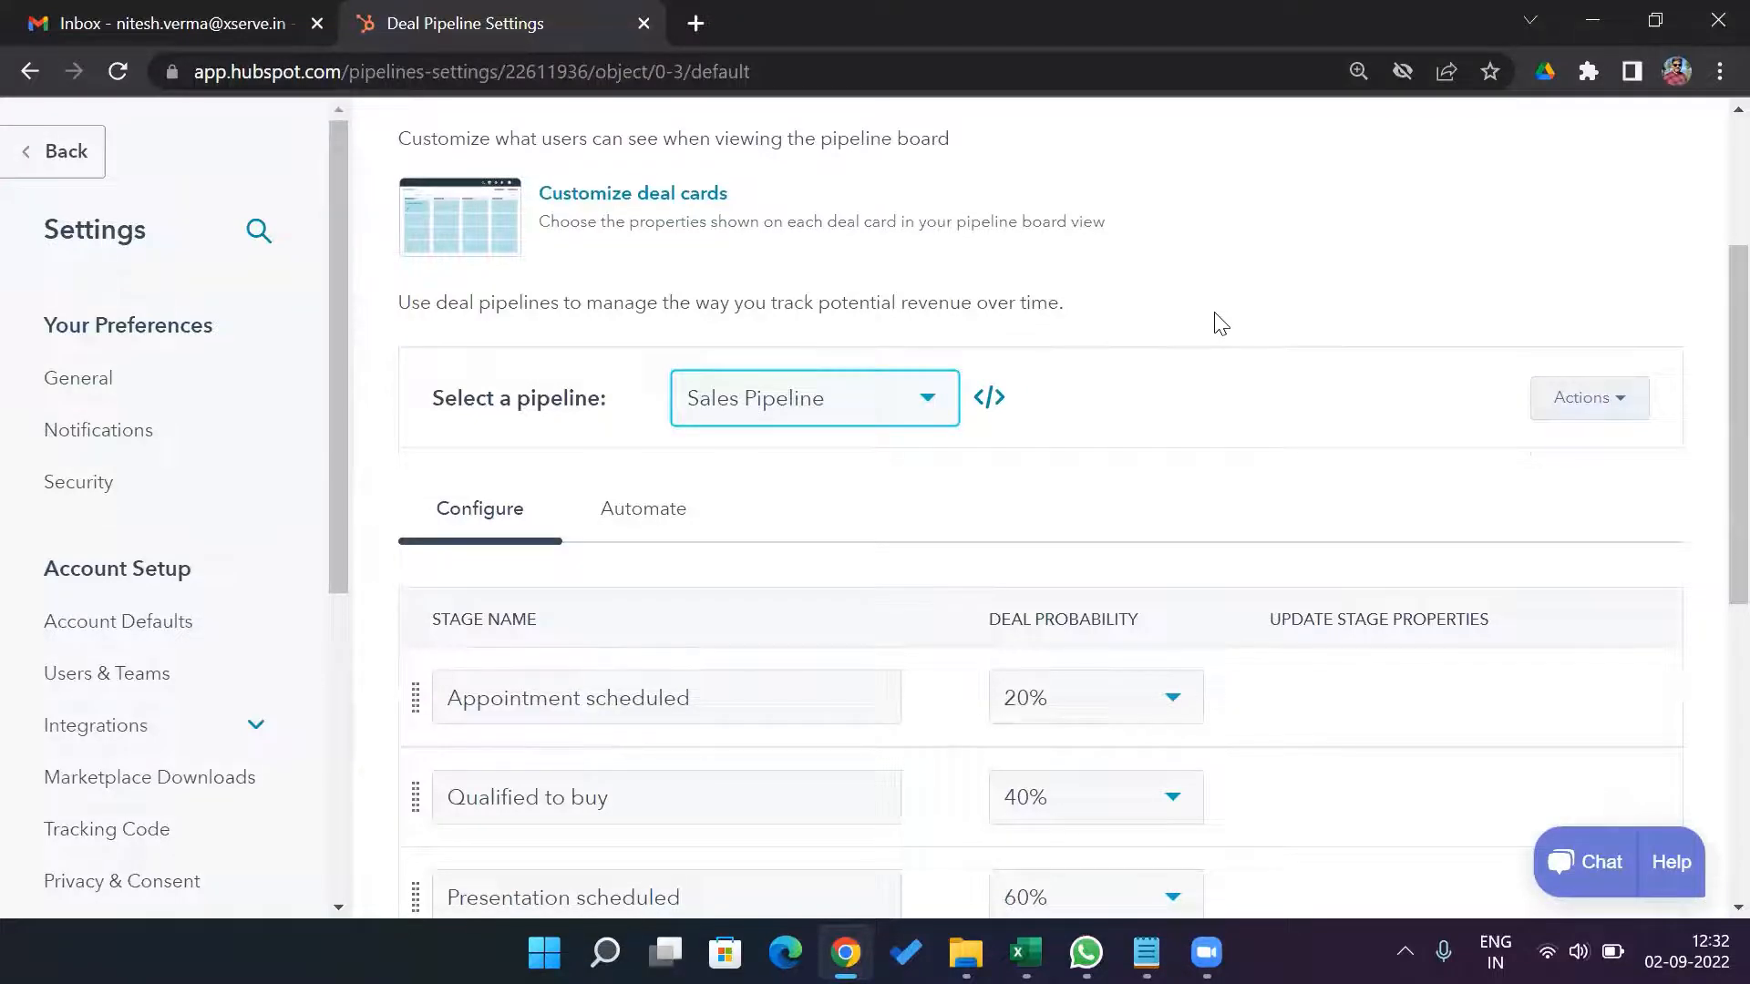
Rename the Appointment scheduled stage of the Sales Pipeline to Lead.
{"action": "scroll", "coordinate": [1707, 369], "scroll_direction": "down", "scroll_amount": 1}
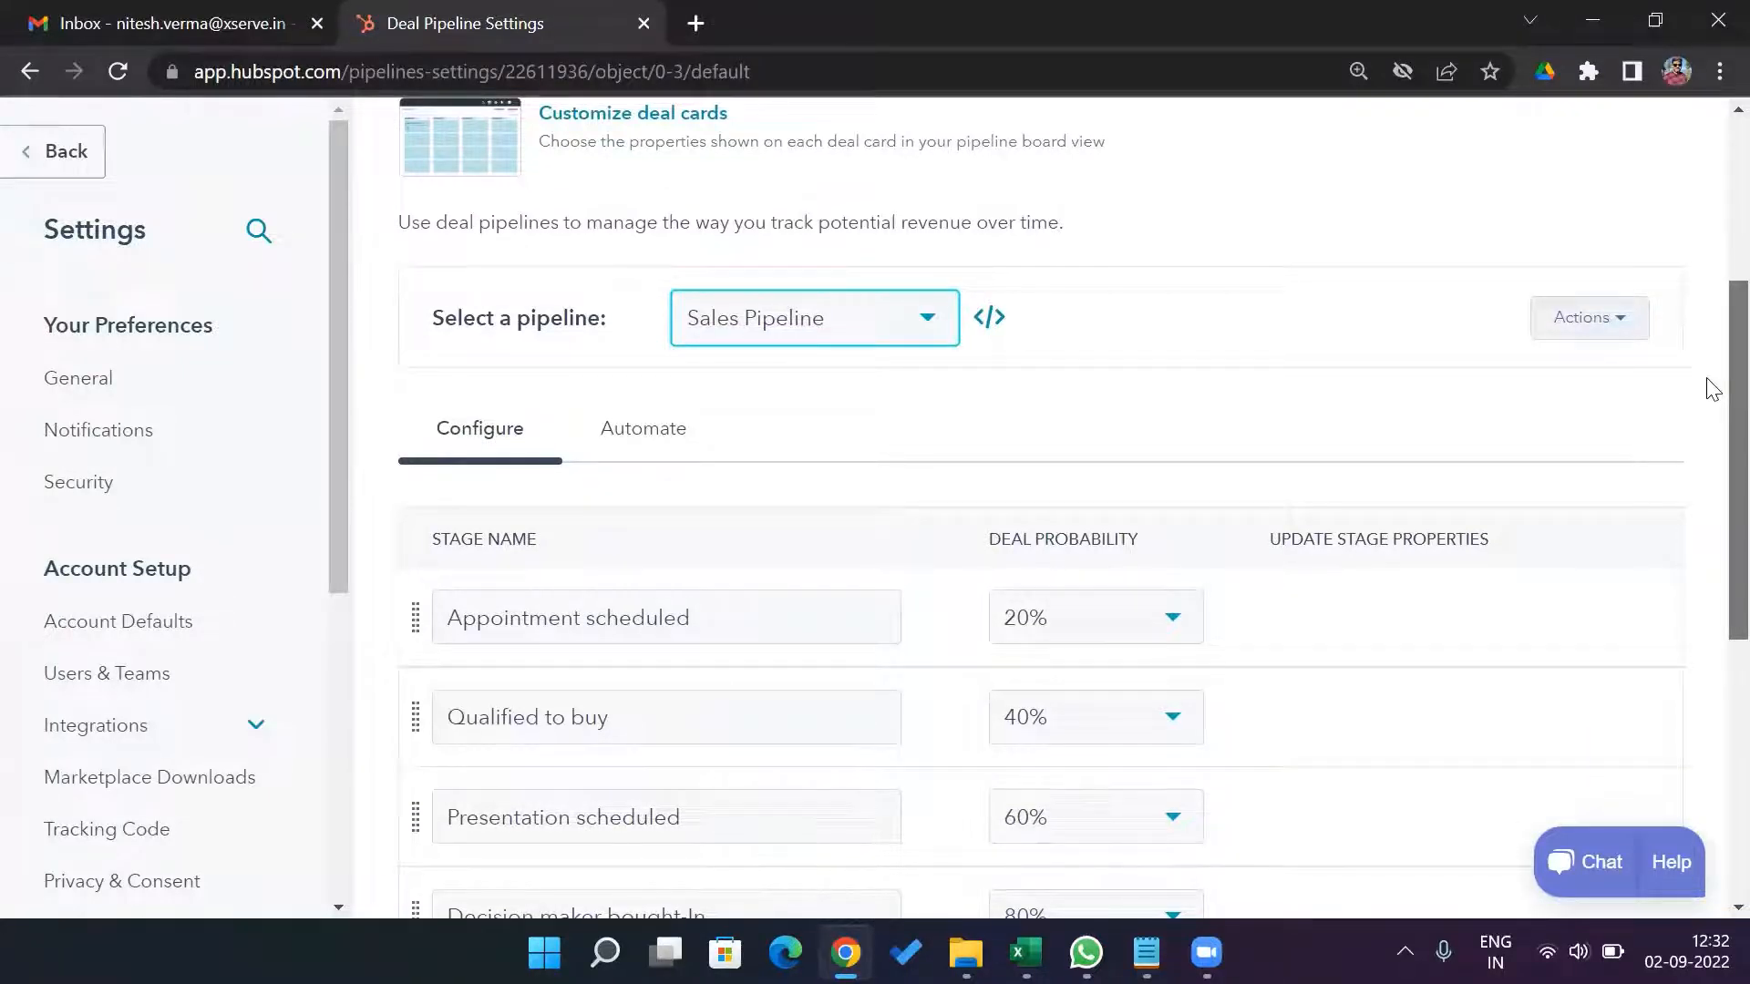
{"action": "scroll", "coordinate": [1708, 456], "scroll_direction": "down", "scroll_amount": 4}
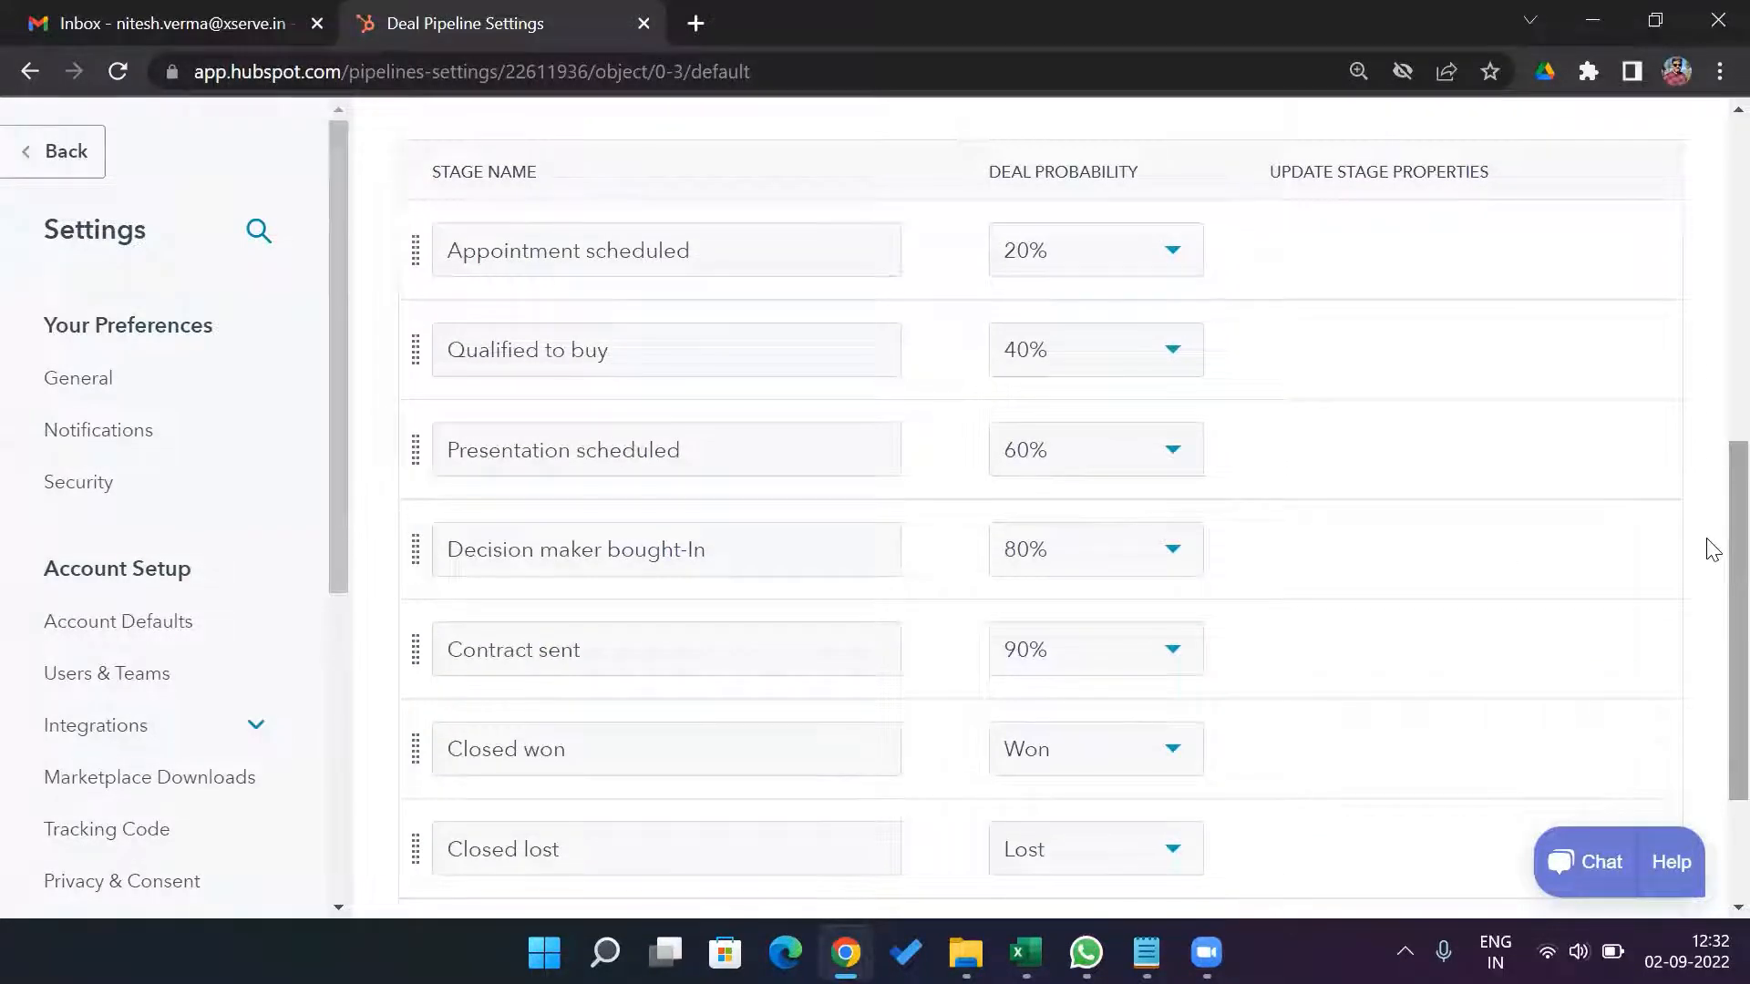
{"action": "left_click", "coordinate": [734, 255]}
{"action": "key", "text": "ctrl+a"}
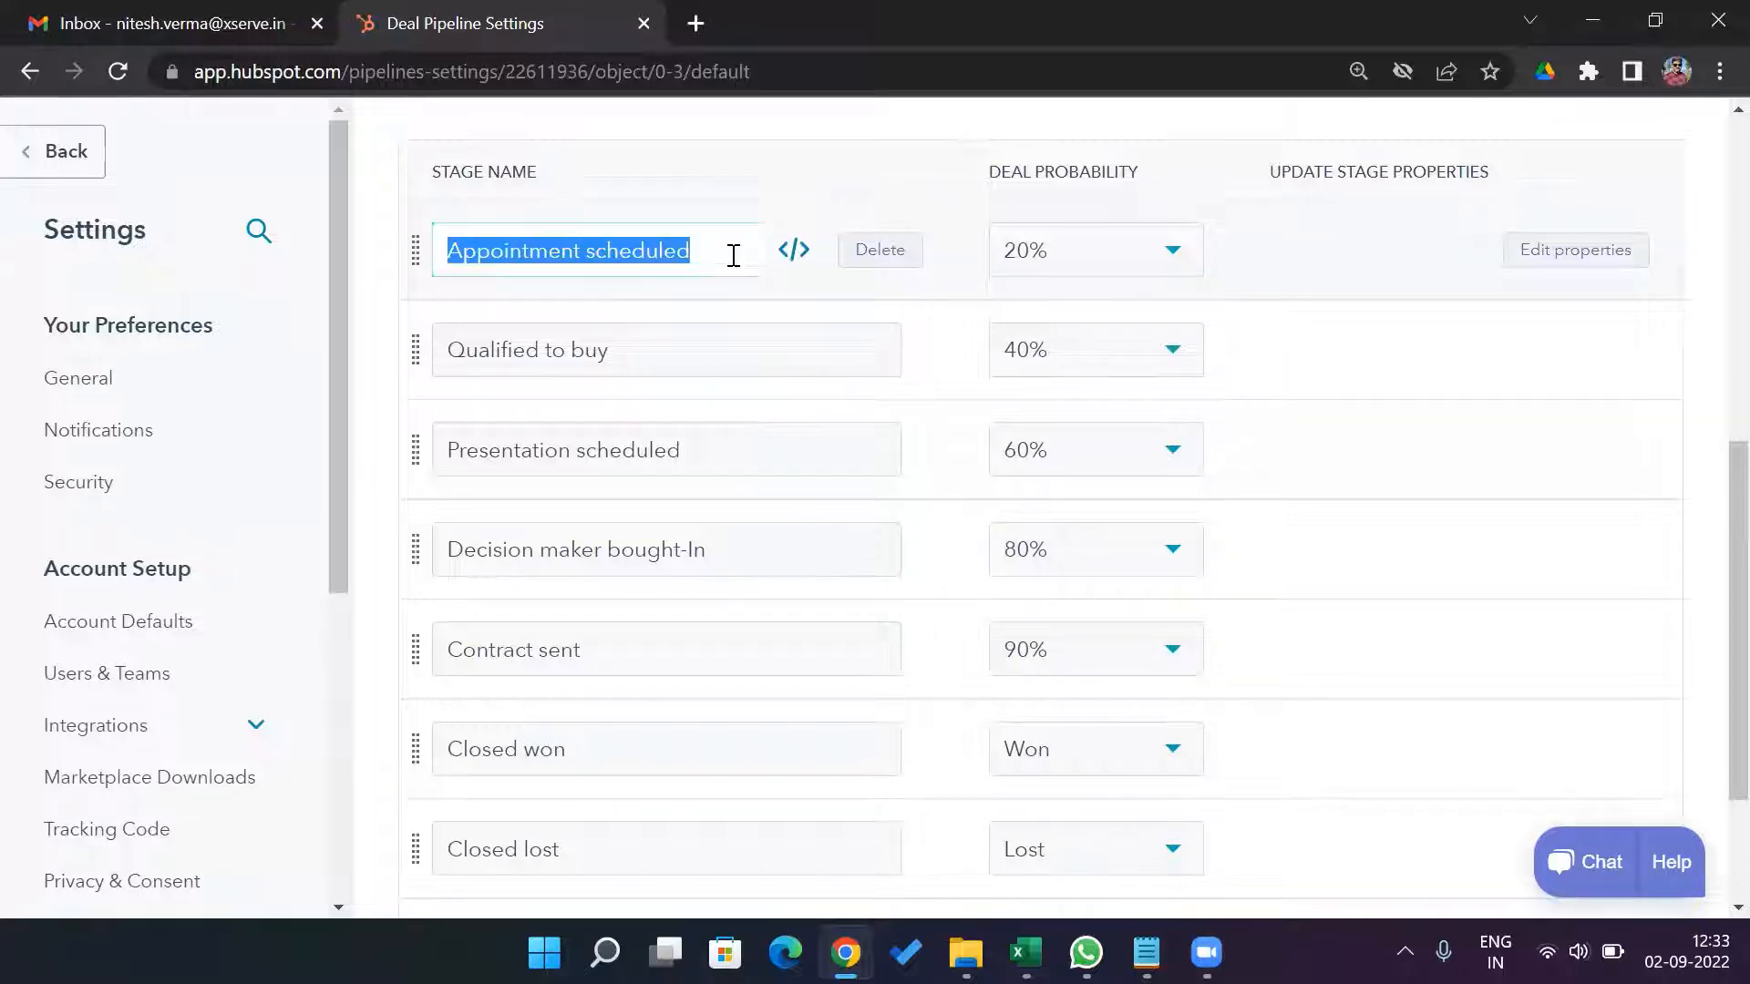
{"action": "type", "text": "Lead"}
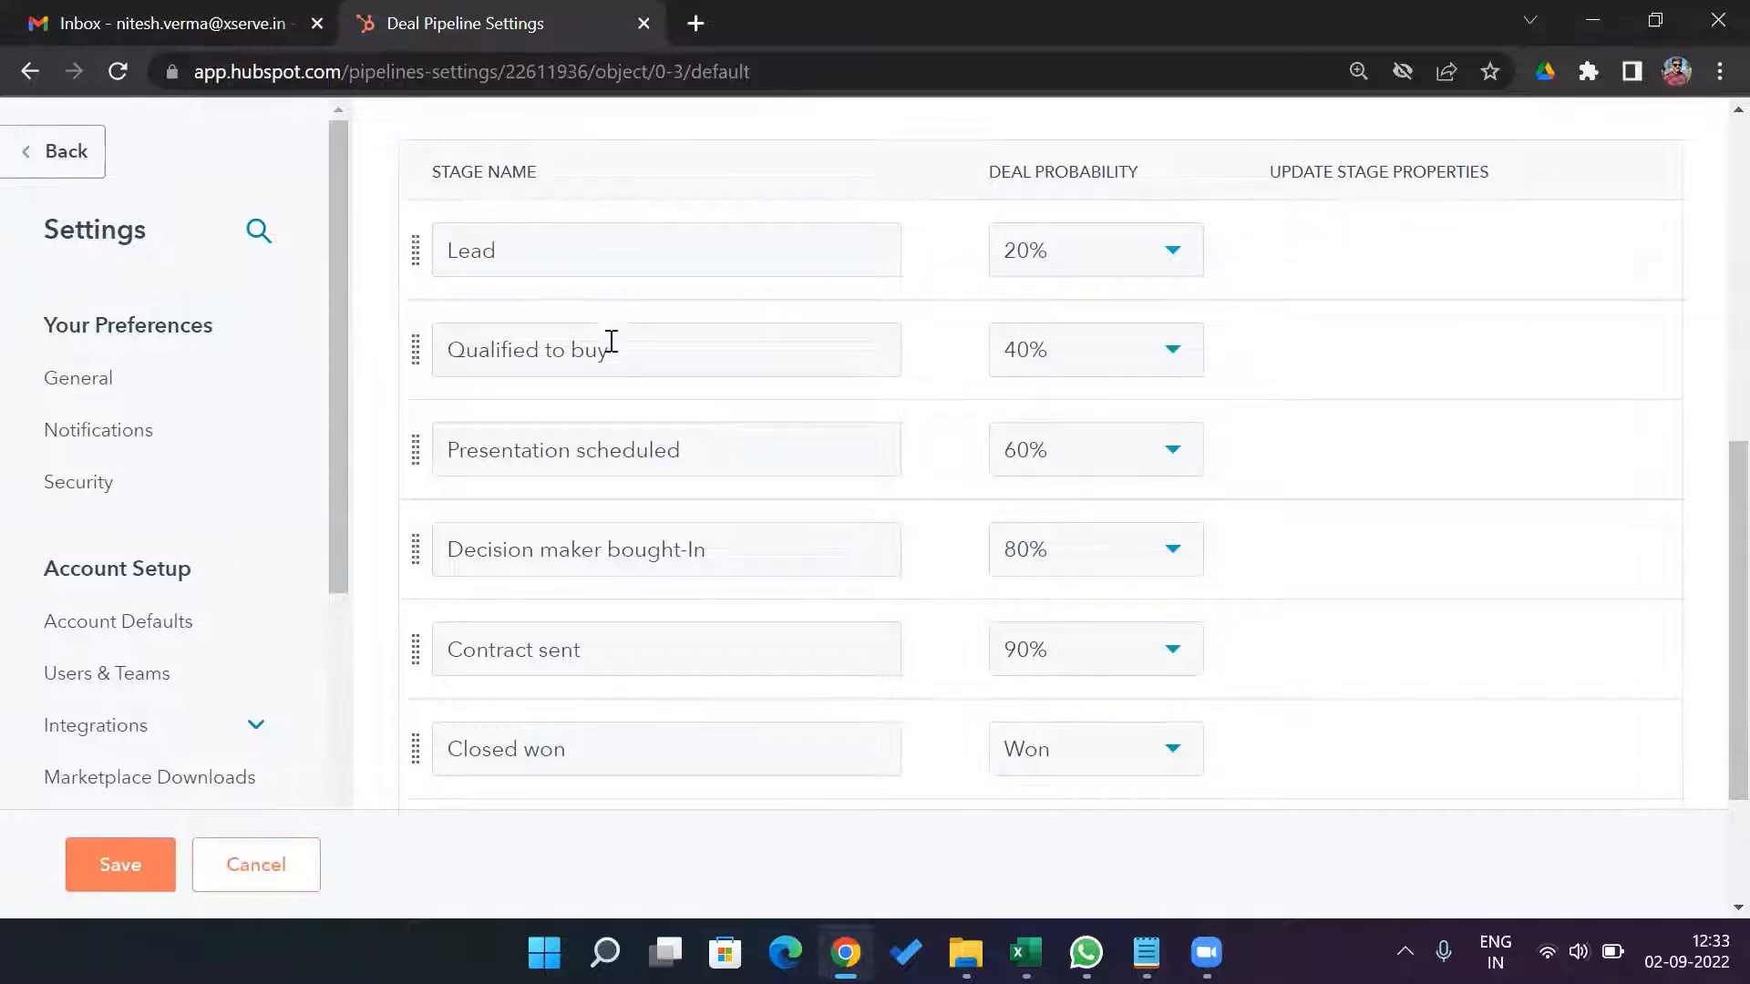
Rename the Qualified to buy stage to Need Identified.
{"action": "key", "text": "BackSpace"}
{"action": "key", "text": "BackSpace"}
{"action": "key", "text": "BackSpace"}
{"action": "key", "text": "BackSpace"}
{"action": "key", "text": "BackSpace"}
{"action": "key", "text": "BackSpace"}
{"action": "key", "text": "BackSpace"}
{"action": "key", "text": "BackSpace"}
{"action": "key", "text": "BackSpace"}
{"action": "key", "text": "BackSpace"}
{"action": "key", "text": "BackSpace"}
{"action": "key", "text": "BackSpace"}
{"action": "key", "text": "BackSpace"}
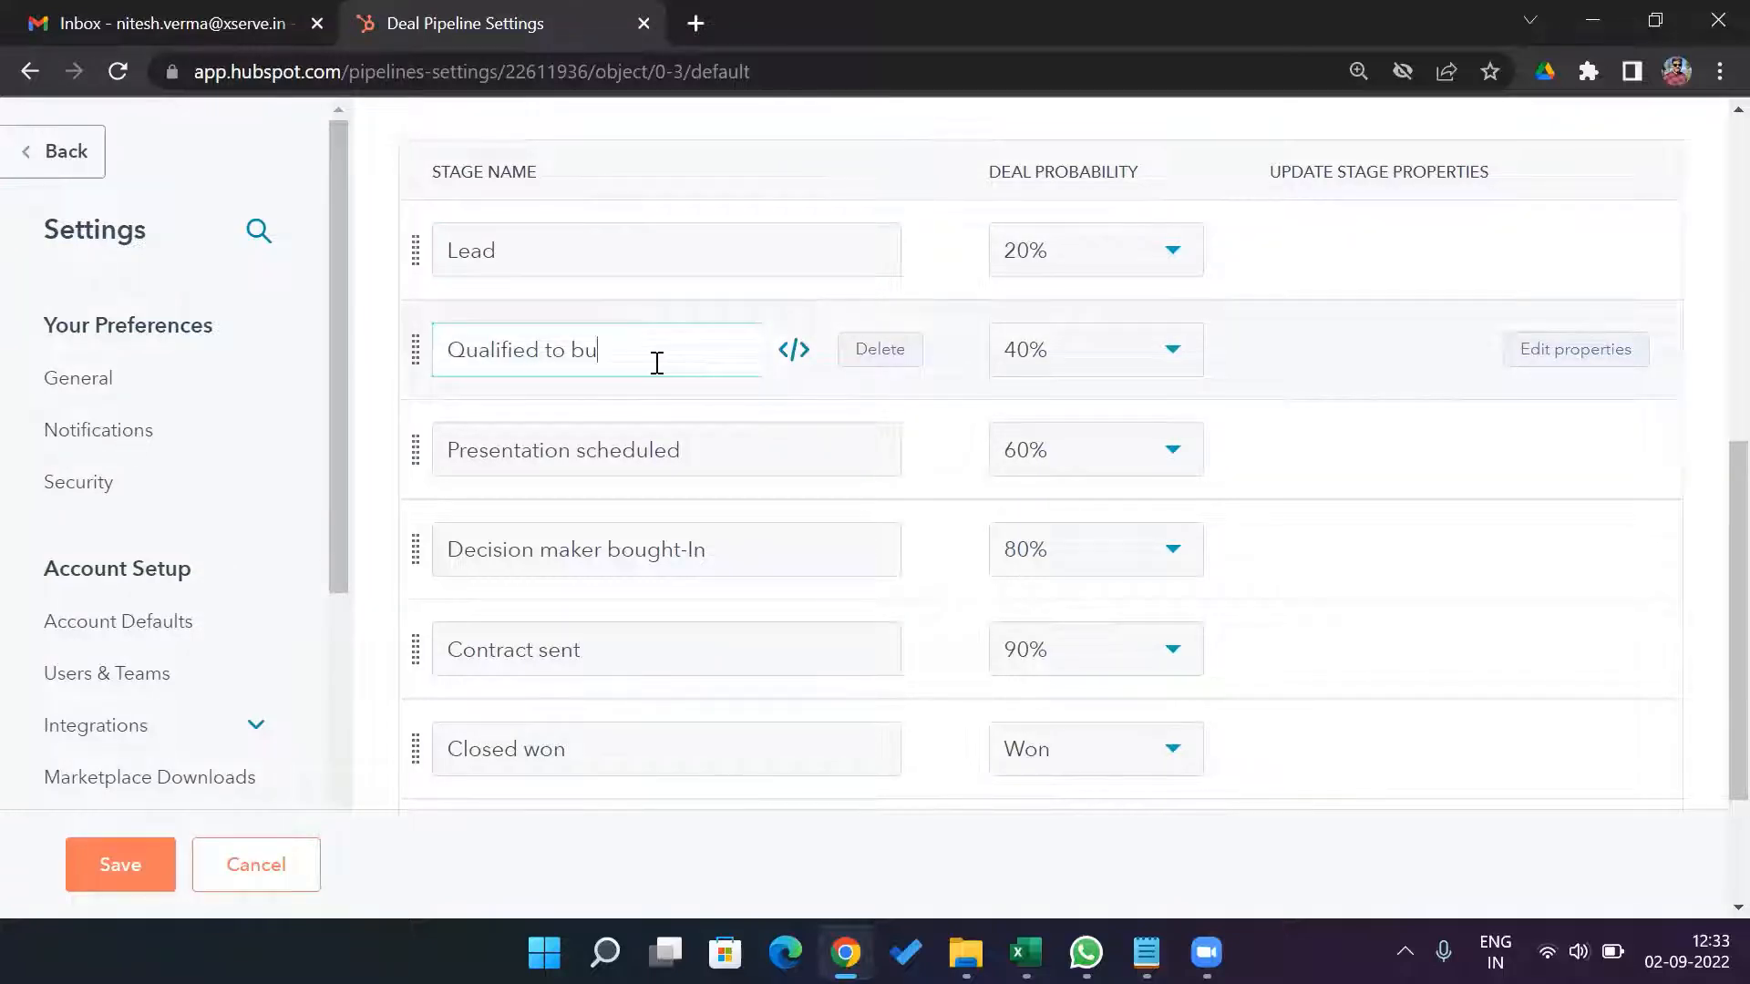
{"action": "key", "text": "BackSpace"}
{"action": "key", "text": "BackSpace"}
{"action": "key", "text": "BackSpace"}
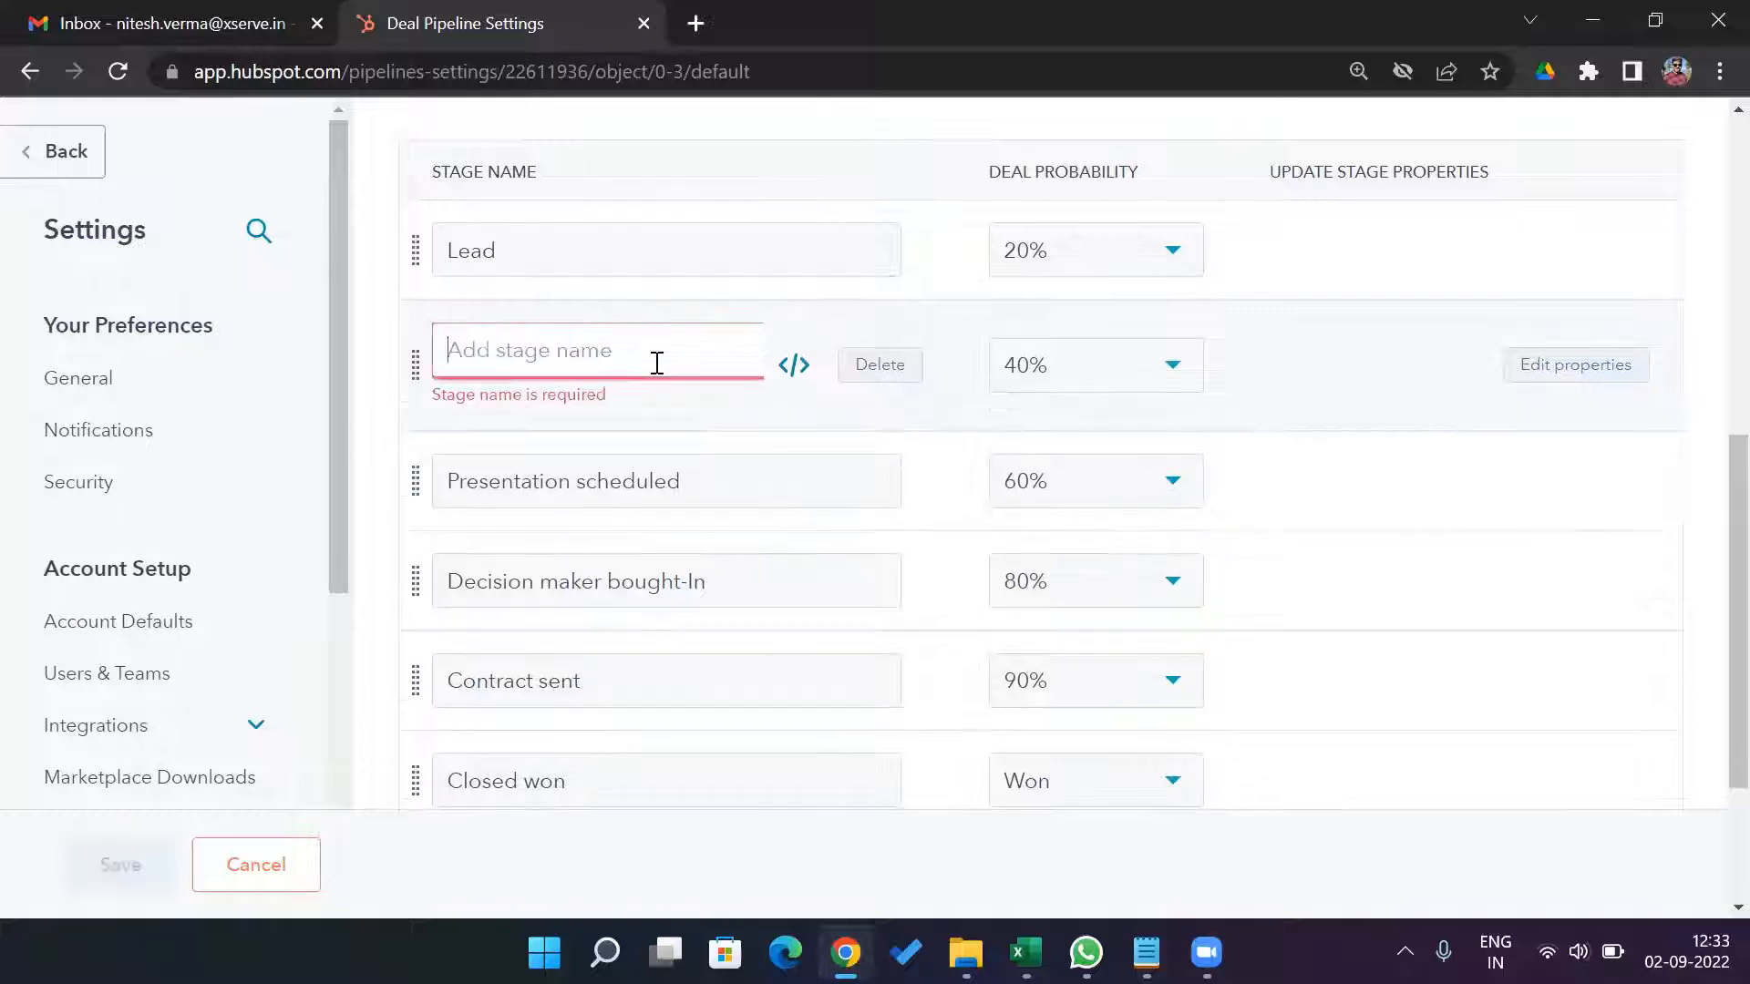
{"action": "type", "text": "Need Iden"}
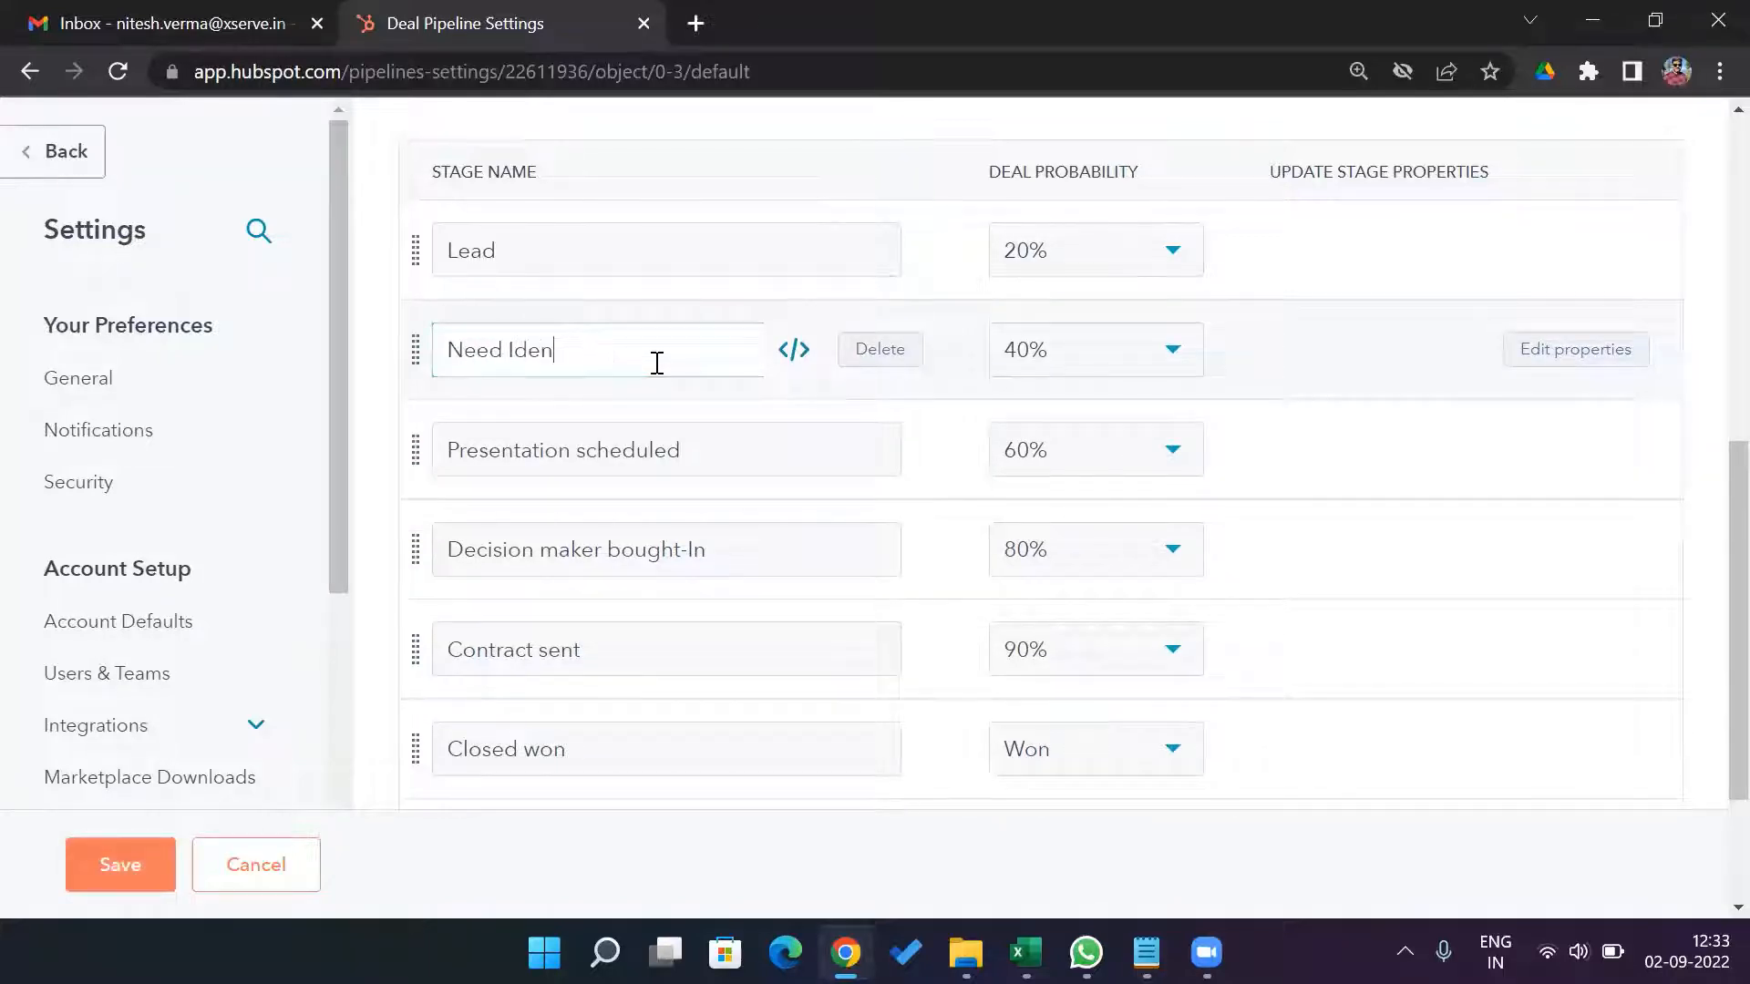
{"action": "type", "text": "tified"}
{"action": "left_click", "coordinate": [381, 425]}
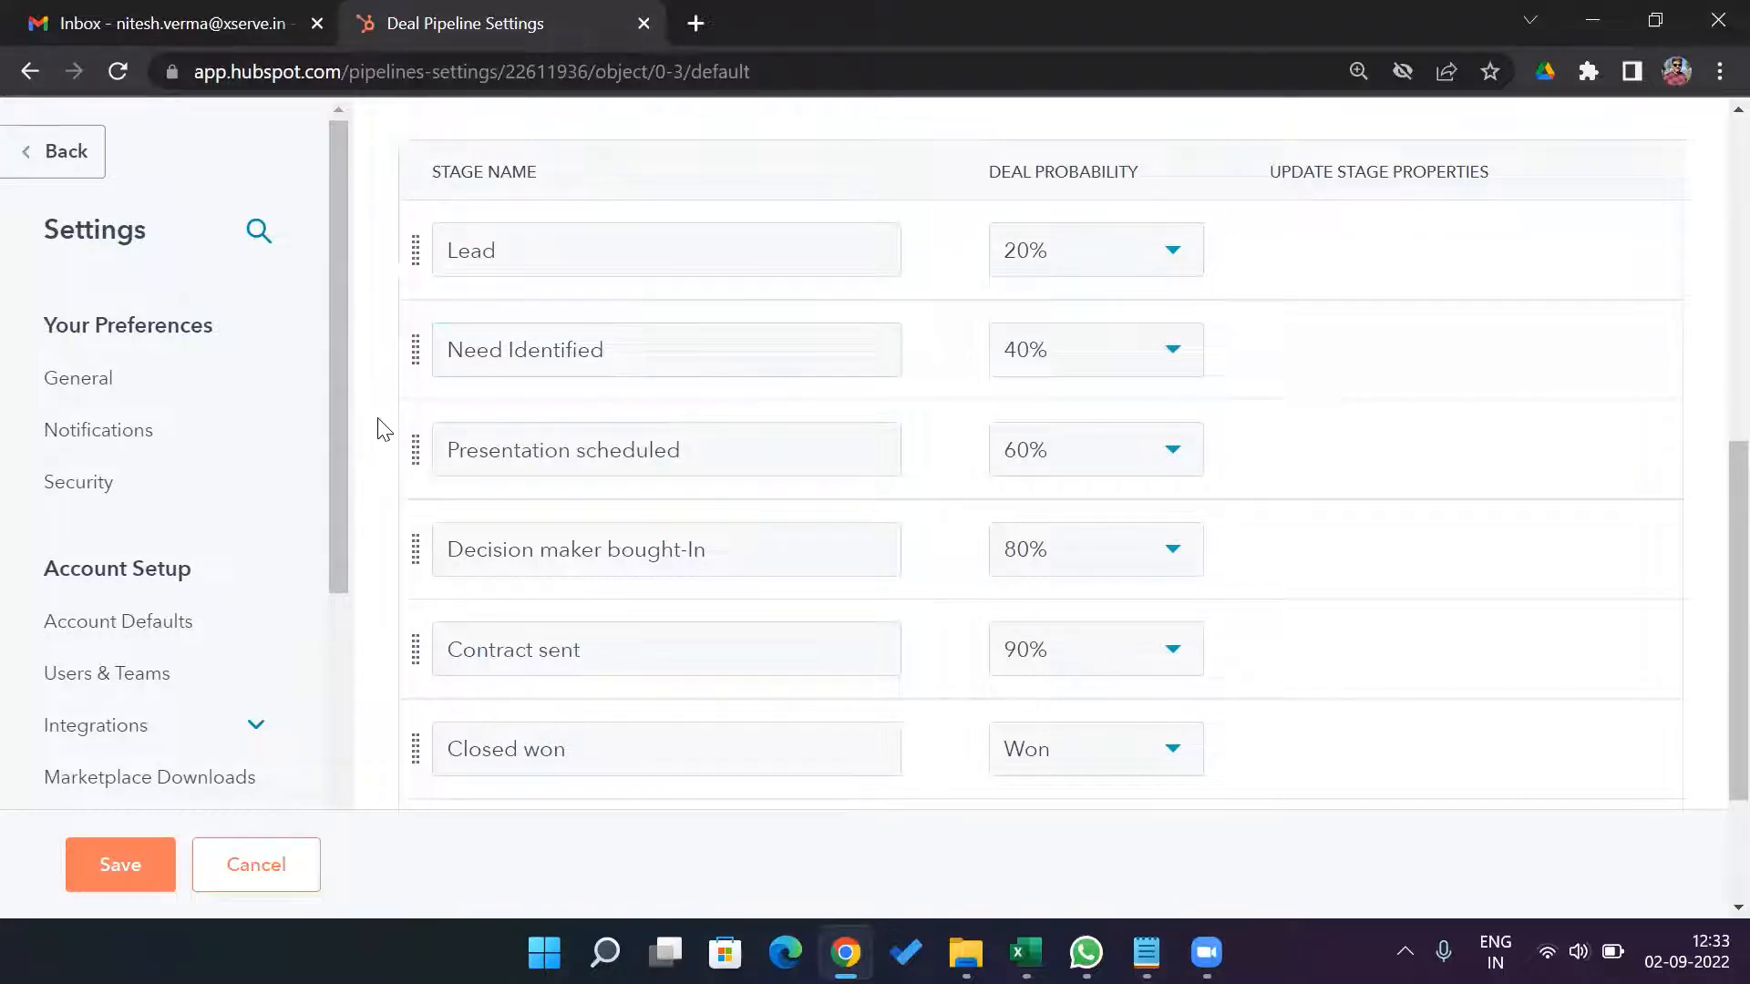
Rename the Presentation scheduled stage to Proposal.
{"action": "left_click", "coordinate": [724, 460]}
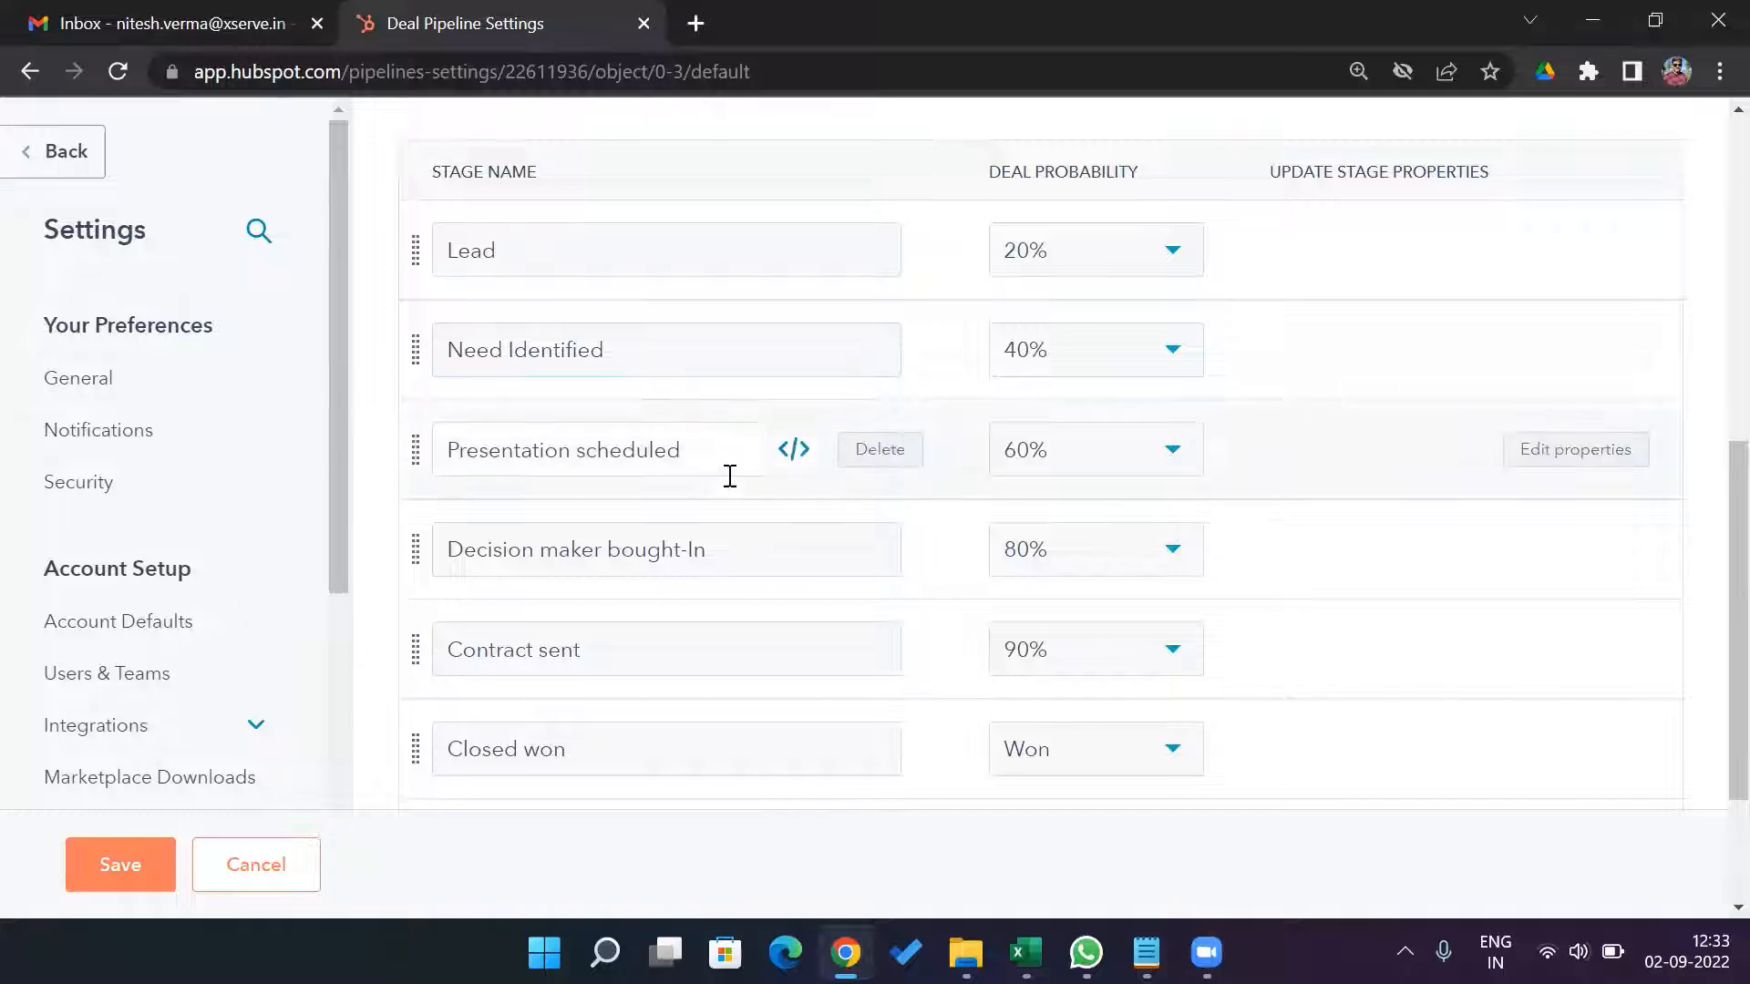
{"action": "key", "text": "BackSpace"}
{"action": "key", "text": "BackSpace"}
{"action": "key", "text": "BackSpace"}
{"action": "key", "text": "BackSpace"}
{"action": "key", "text": "BackSpace"}
{"action": "key", "text": "BackSpace"}
{"action": "key", "text": "BackSpace"}
{"action": "key", "text": "BackSpace"}
{"action": "key", "text": "BackSpace"}
{"action": "key", "text": "BackSpace"}
{"action": "key", "text": "BackSpace"}
{"action": "key", "text": "BackSpace"}
{"action": "key", "text": "BackSpace"}
{"action": "key", "text": "BackSpace"}
{"action": "key", "text": "BackSpace"}
{"action": "key", "text": "BackSpace"}
{"action": "key", "text": "BackSpace"}
{"action": "key", "text": "BackSpace"}
{"action": "key", "text": "BackSpace"}
{"action": "key", "text": "BackSpace"}
{"action": "key", "text": "BackSpace"}
{"action": "type", "text": "Proposal"}
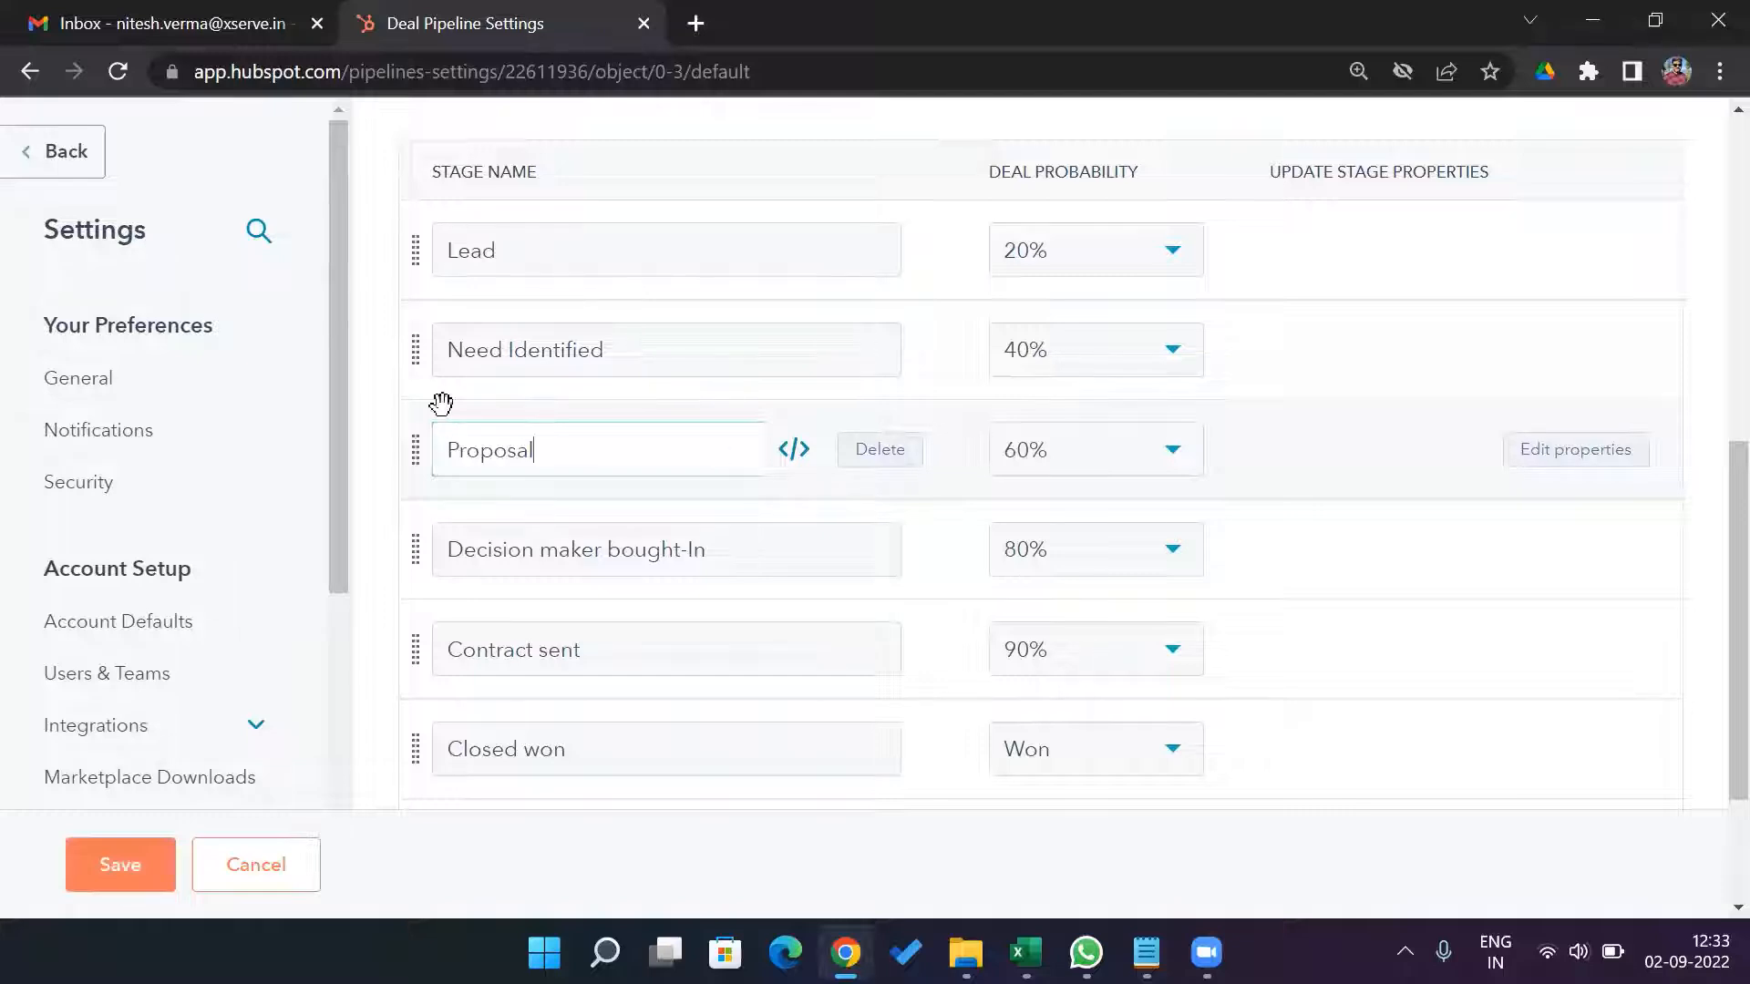
{"action": "left_click", "coordinate": [374, 516]}
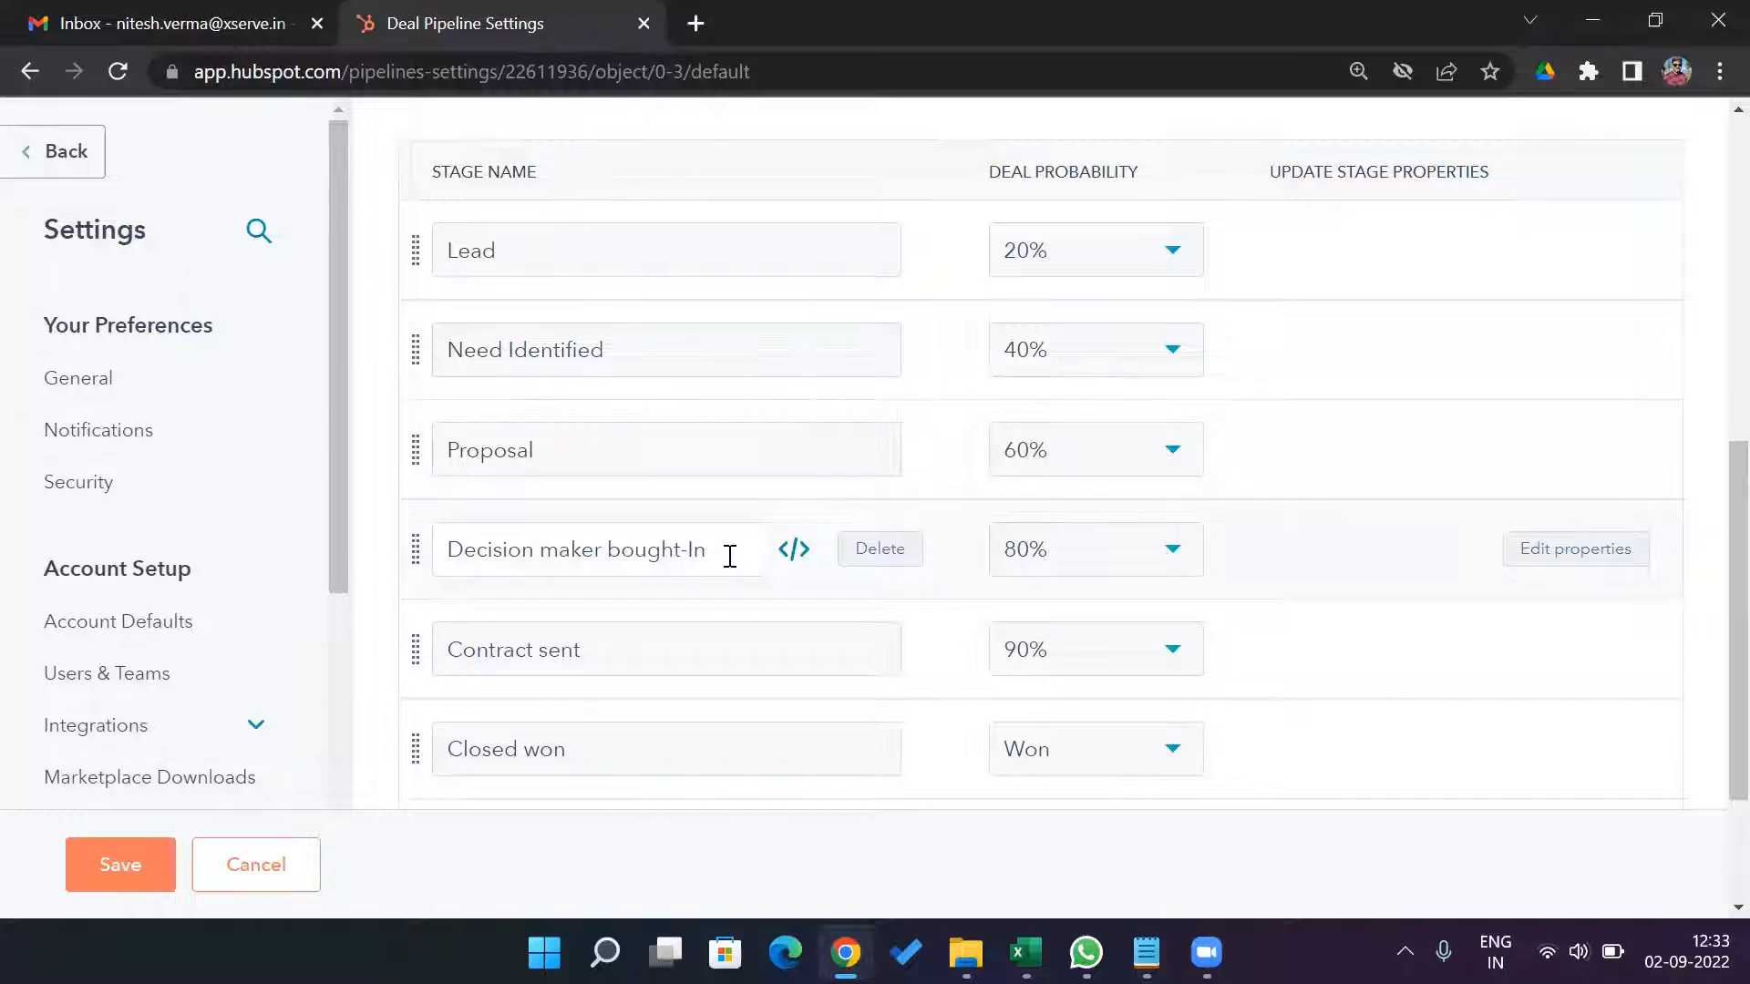
Rename the Decision maker bought-In stage to Negotiation.
{"action": "key", "text": "BackSpace"}
{"action": "key", "text": "BackSpace"}
{"action": "key", "text": "BackSpace"}
{"action": "key", "text": "BackSpace"}
{"action": "key", "text": "BackSpace"}
{"action": "key", "text": "BackSpace"}
{"action": "key", "text": "BackSpace"}
{"action": "key", "text": "BackSpace"}
{"action": "key", "text": "BackSpace"}
{"action": "key", "text": "BackSpace"}
{"action": "key", "text": "BackSpace"}
{"action": "key", "text": "BackSpace"}
{"action": "key", "text": "BackSpace"}
{"action": "key", "text": "BackSpace"}
{"action": "key", "text": "BackSpace"}
{"action": "key", "text": "BackSpace"}
{"action": "key", "text": "BackSpace"}
{"action": "key", "text": "BackSpace"}
{"action": "key", "text": "BackSpace"}
{"action": "key", "text": "BackSpace"}
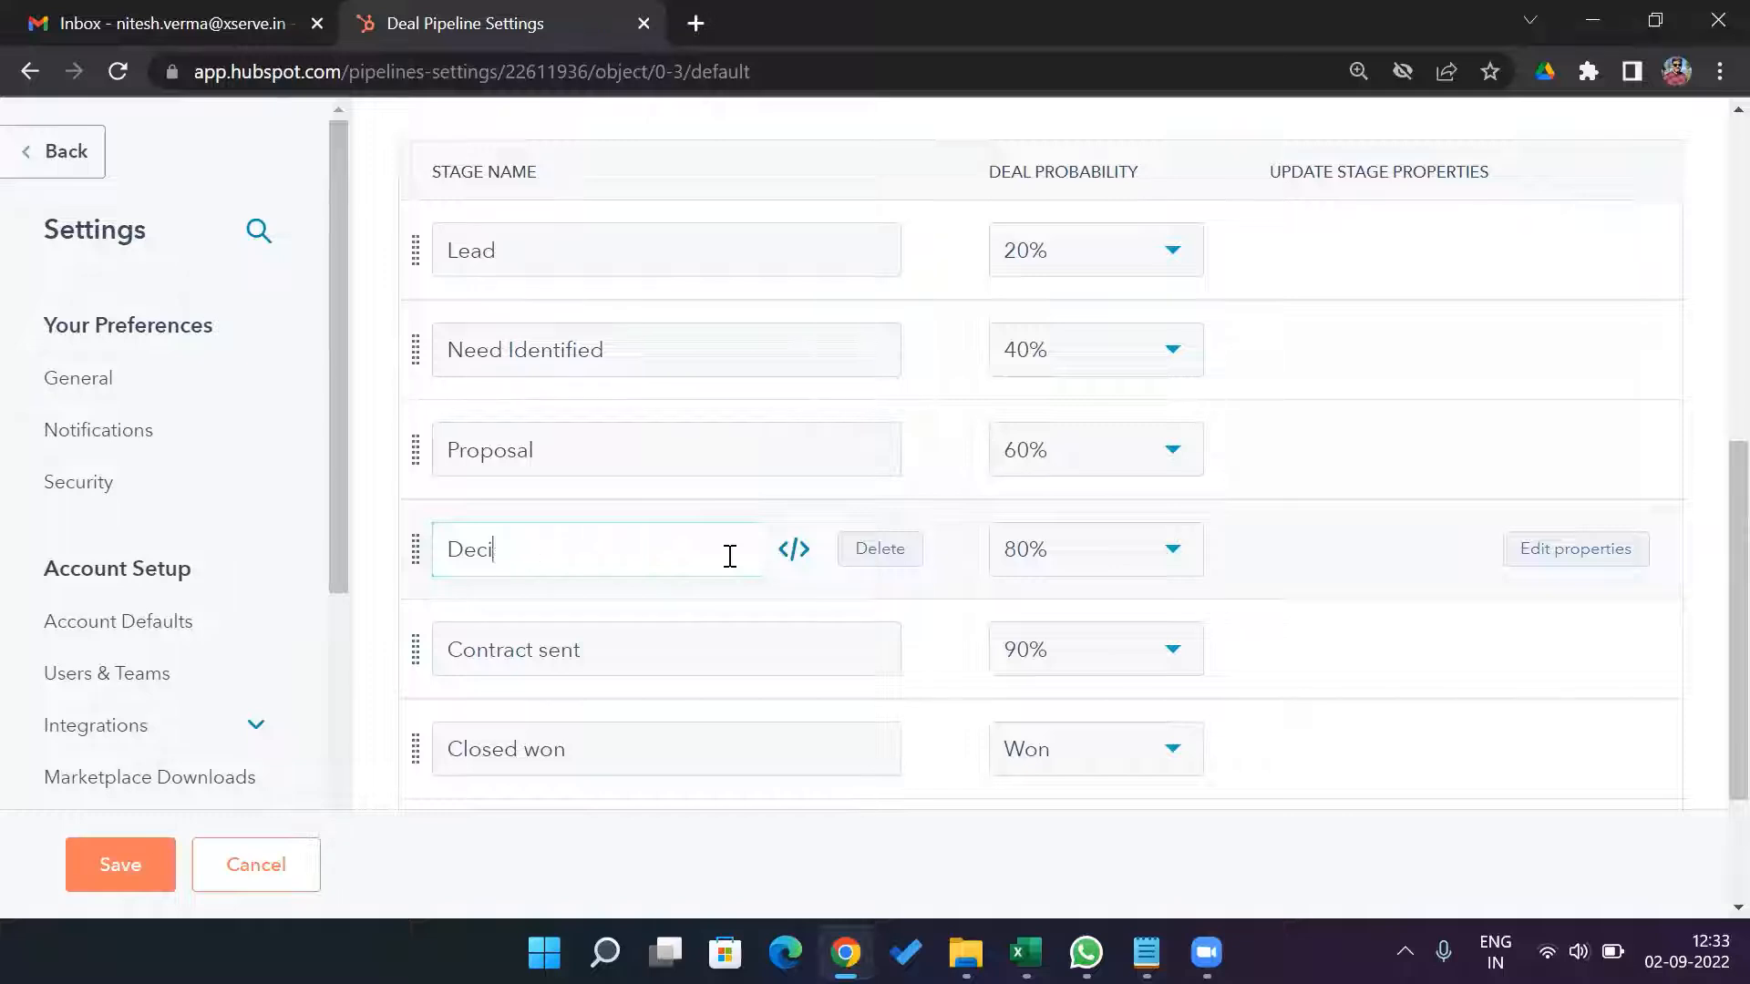
{"action": "type", "text": "Negotiati"}
{"action": "type", "text": "ng"}
{"action": "key", "text": "BackSpace"}
{"action": "key", "text": "BackSpace"}
{"action": "type", "text": "onh"}
{"action": "key", "text": "BackSpace"}
{"action": "left_click", "coordinate": [381, 639]}
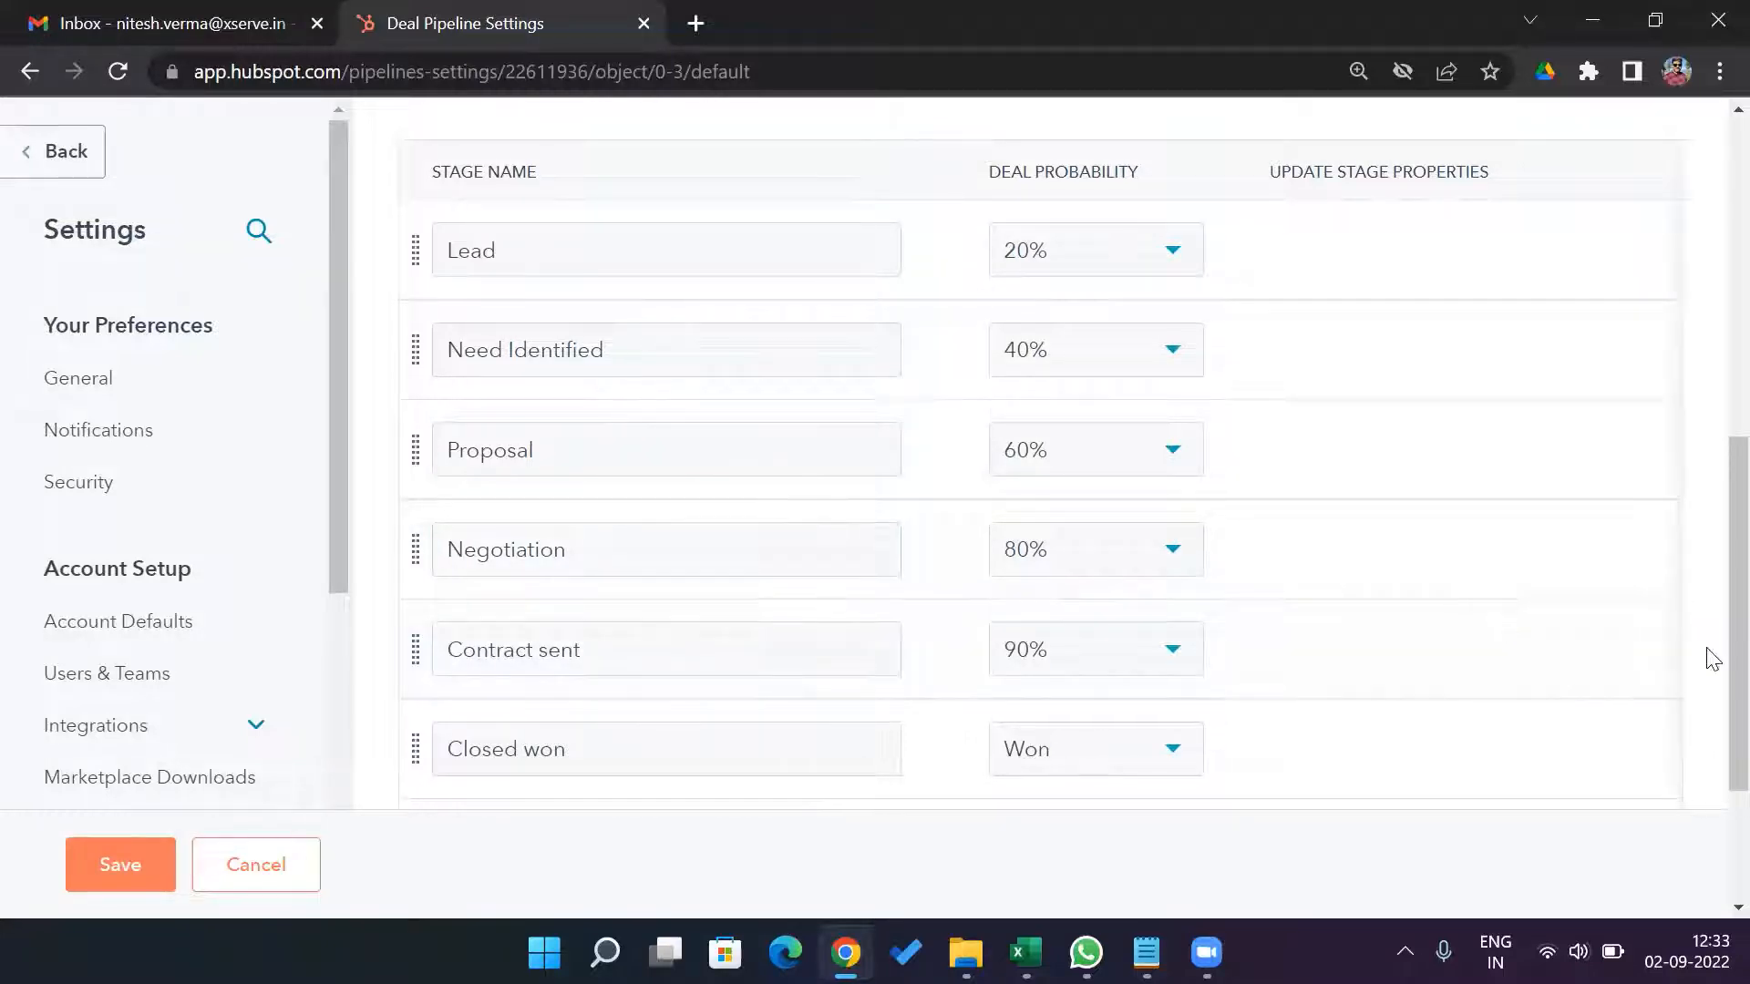
Delete the Contract sent and Negotiation stages from the Sales Pipeline.
{"action": "scroll", "coordinate": [1712, 711], "scroll_direction": "down", "scroll_amount": 3}
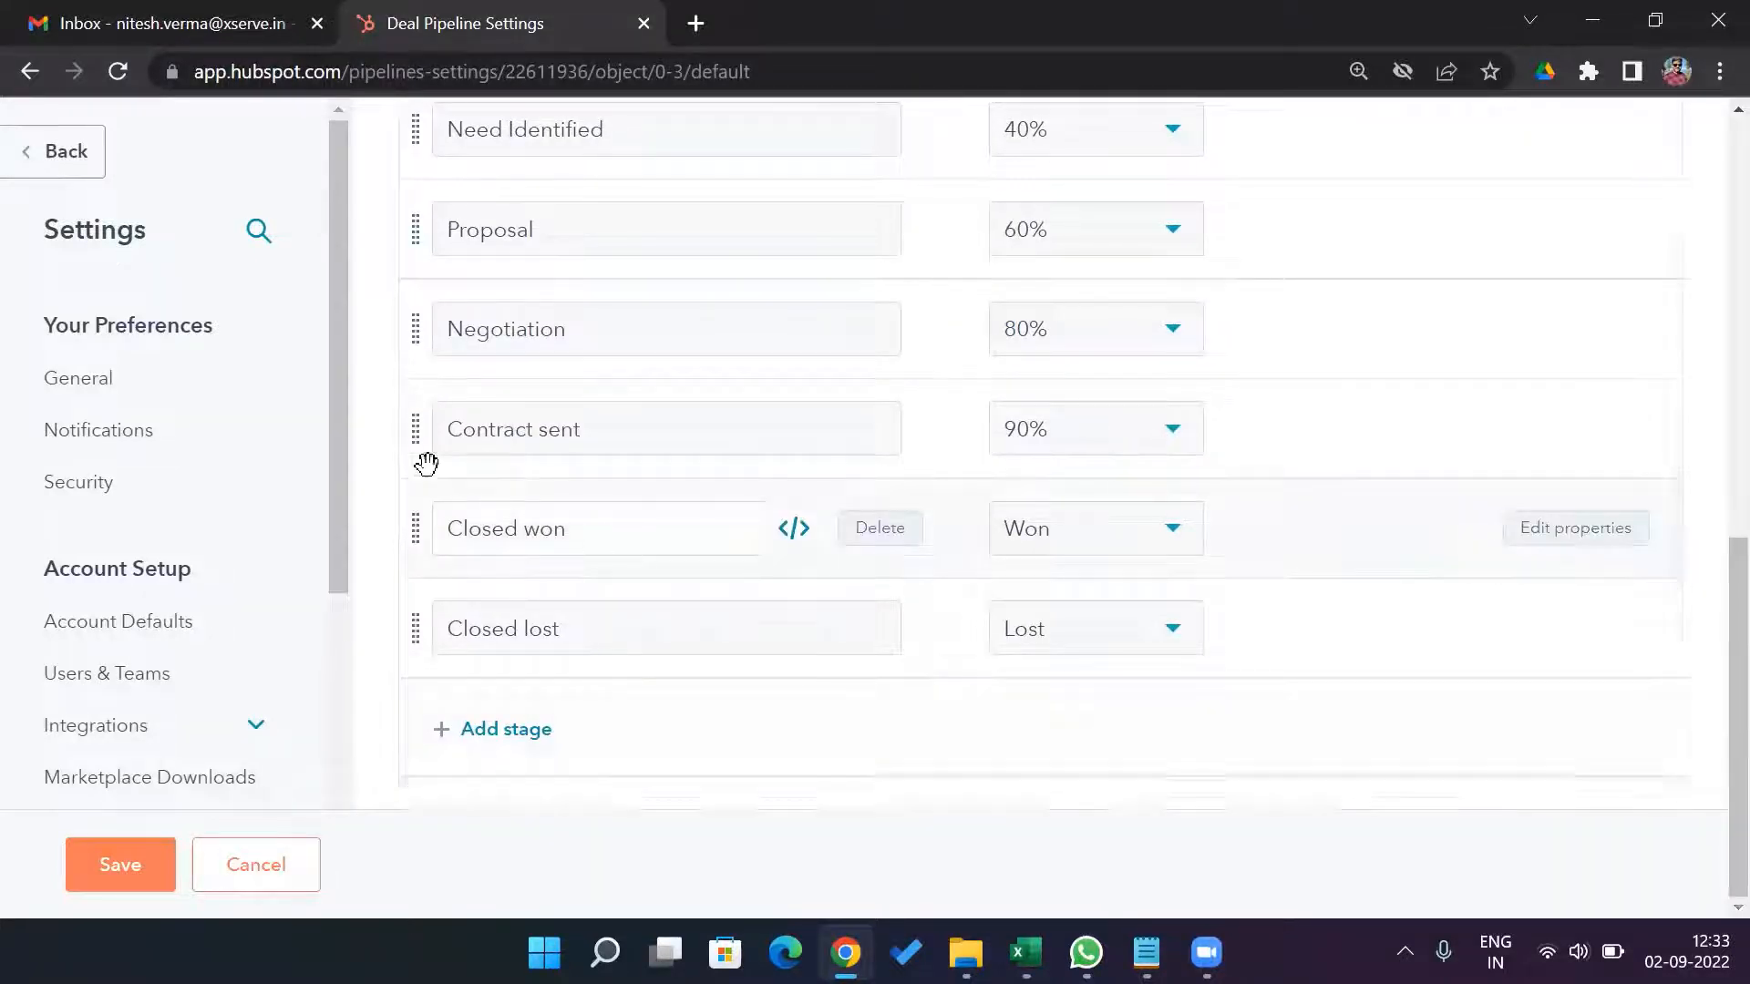
{"action": "left_click_drag", "start_coordinate": [413, 445], "coordinate": [443, 394]}
{"action": "left_click", "coordinate": [889, 438]}
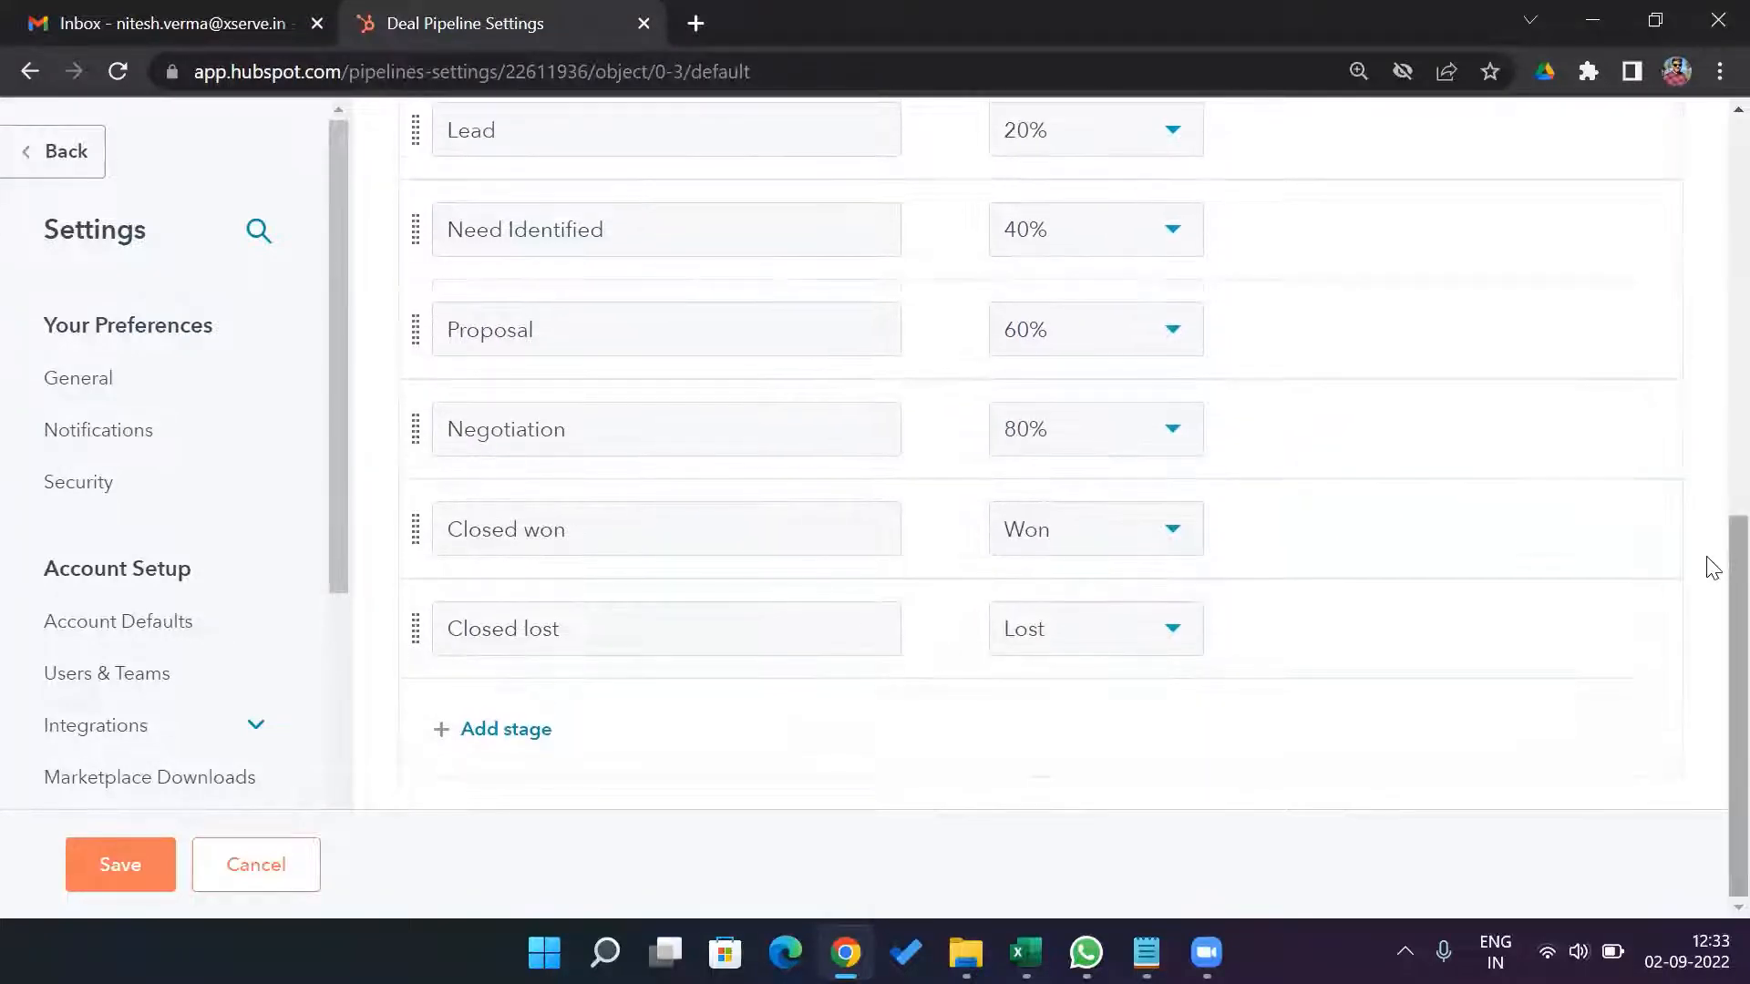
{"action": "left_click_drag", "start_coordinate": [1710, 572], "coordinate": [1710, 531]}
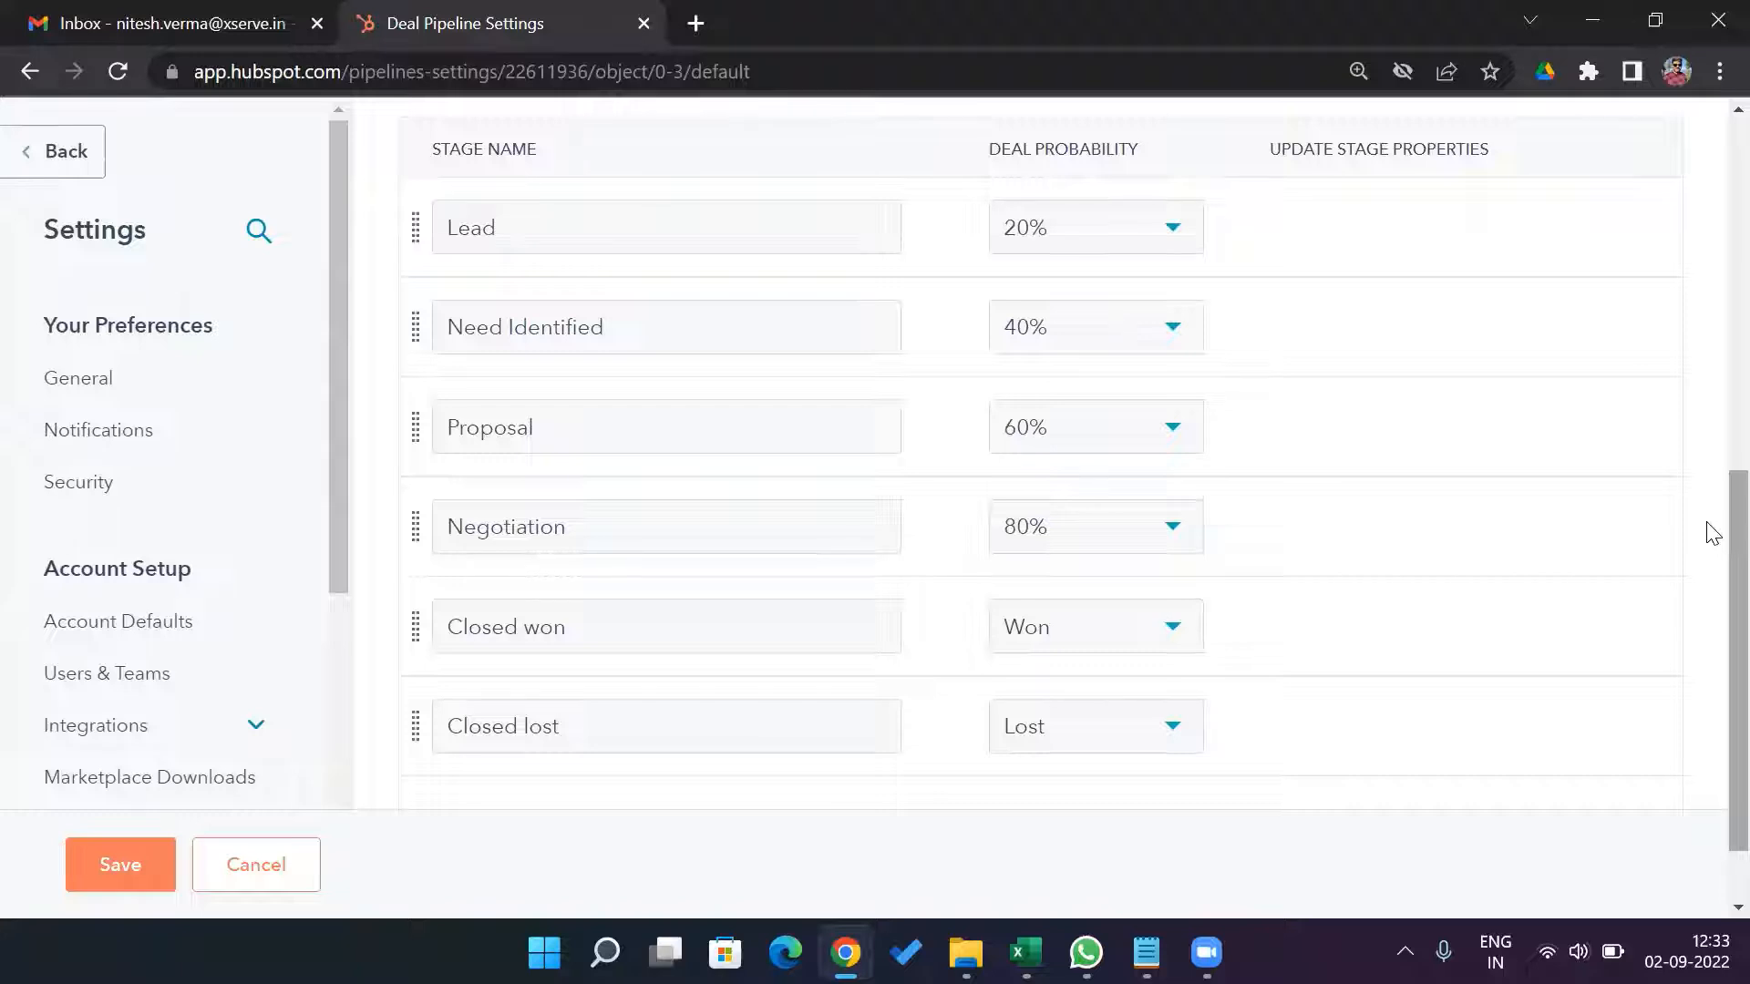
{"action": "left_click", "coordinate": [886, 527]}
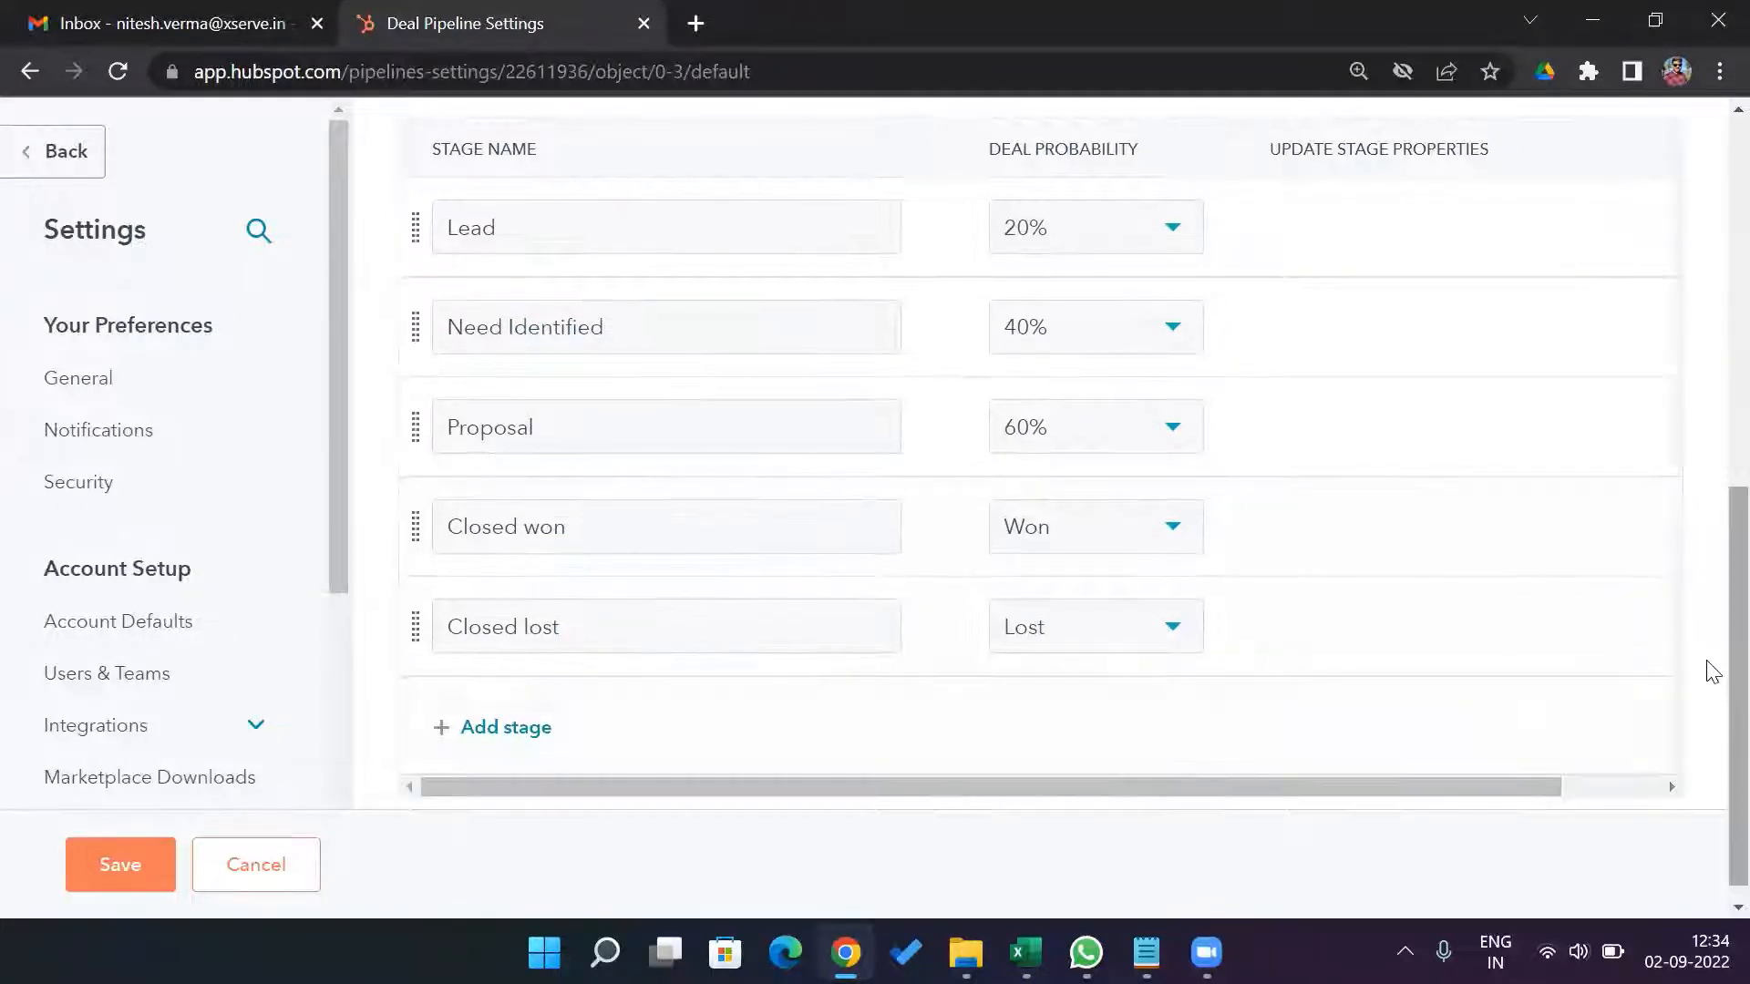
Try to move the Closed lost stage within the pipeline's stage order.
{"action": "left_click_drag", "start_coordinate": [1707, 695], "coordinate": [1708, 635]}
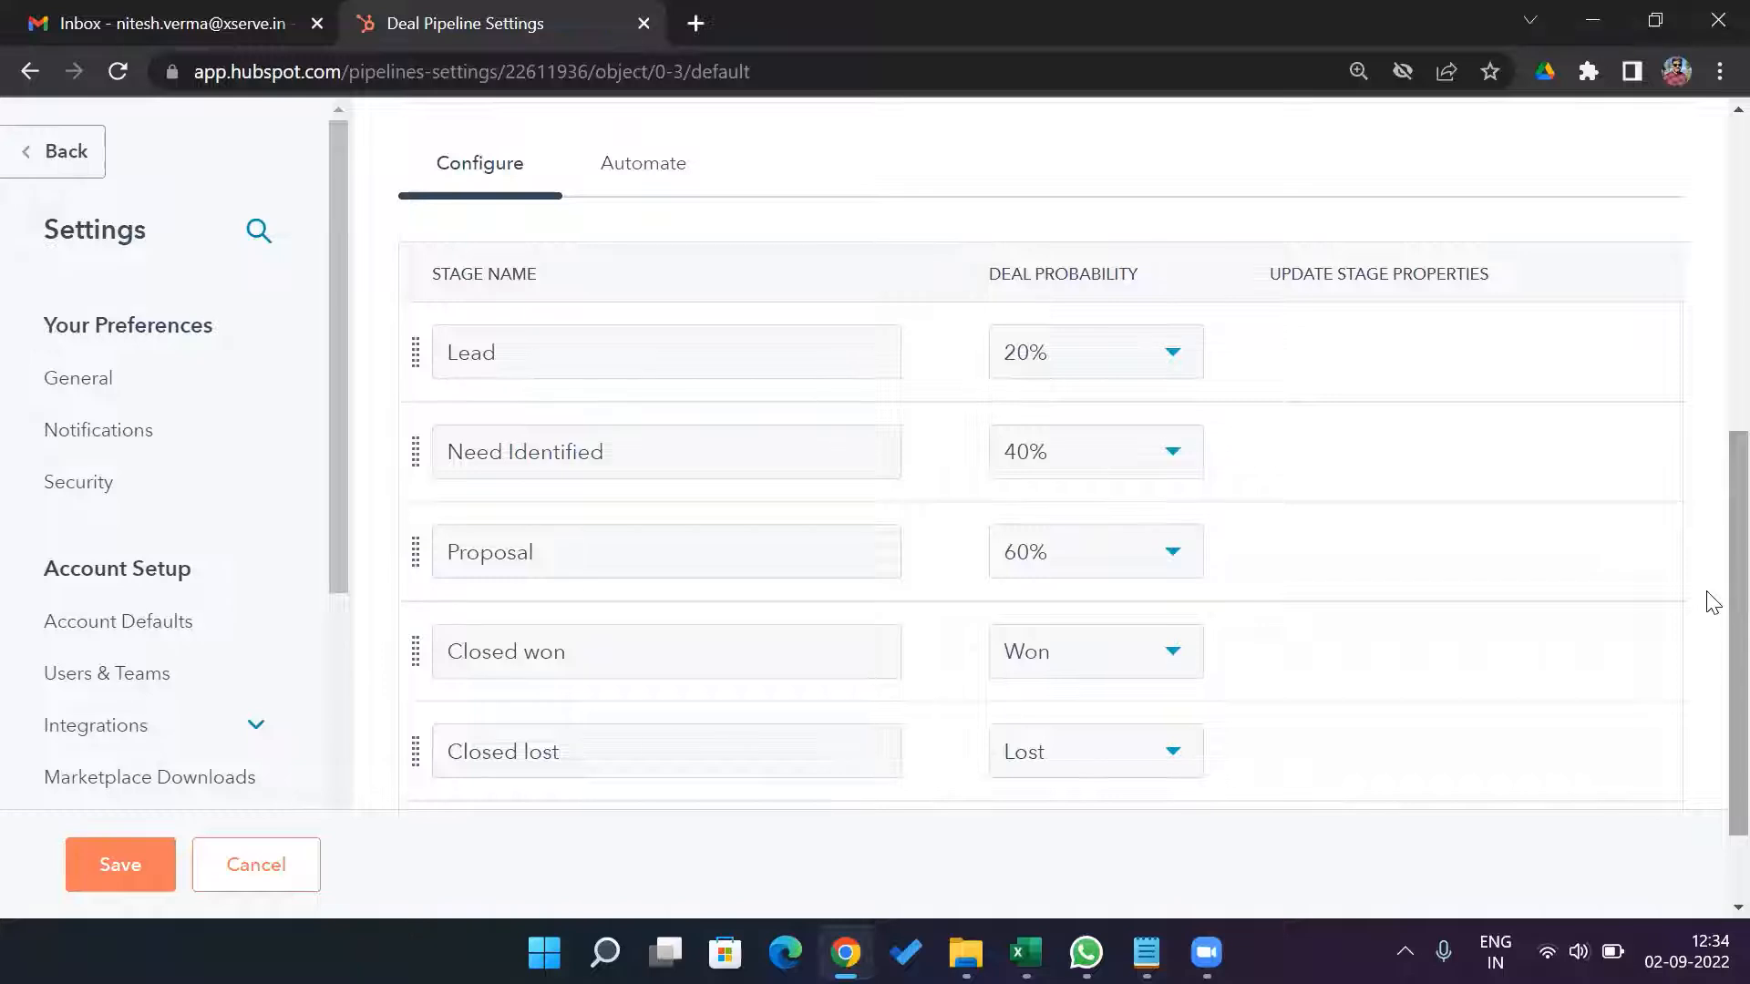
{"action": "scroll", "coordinate": [1707, 605], "scroll_direction": "down", "scroll_amount": 2}
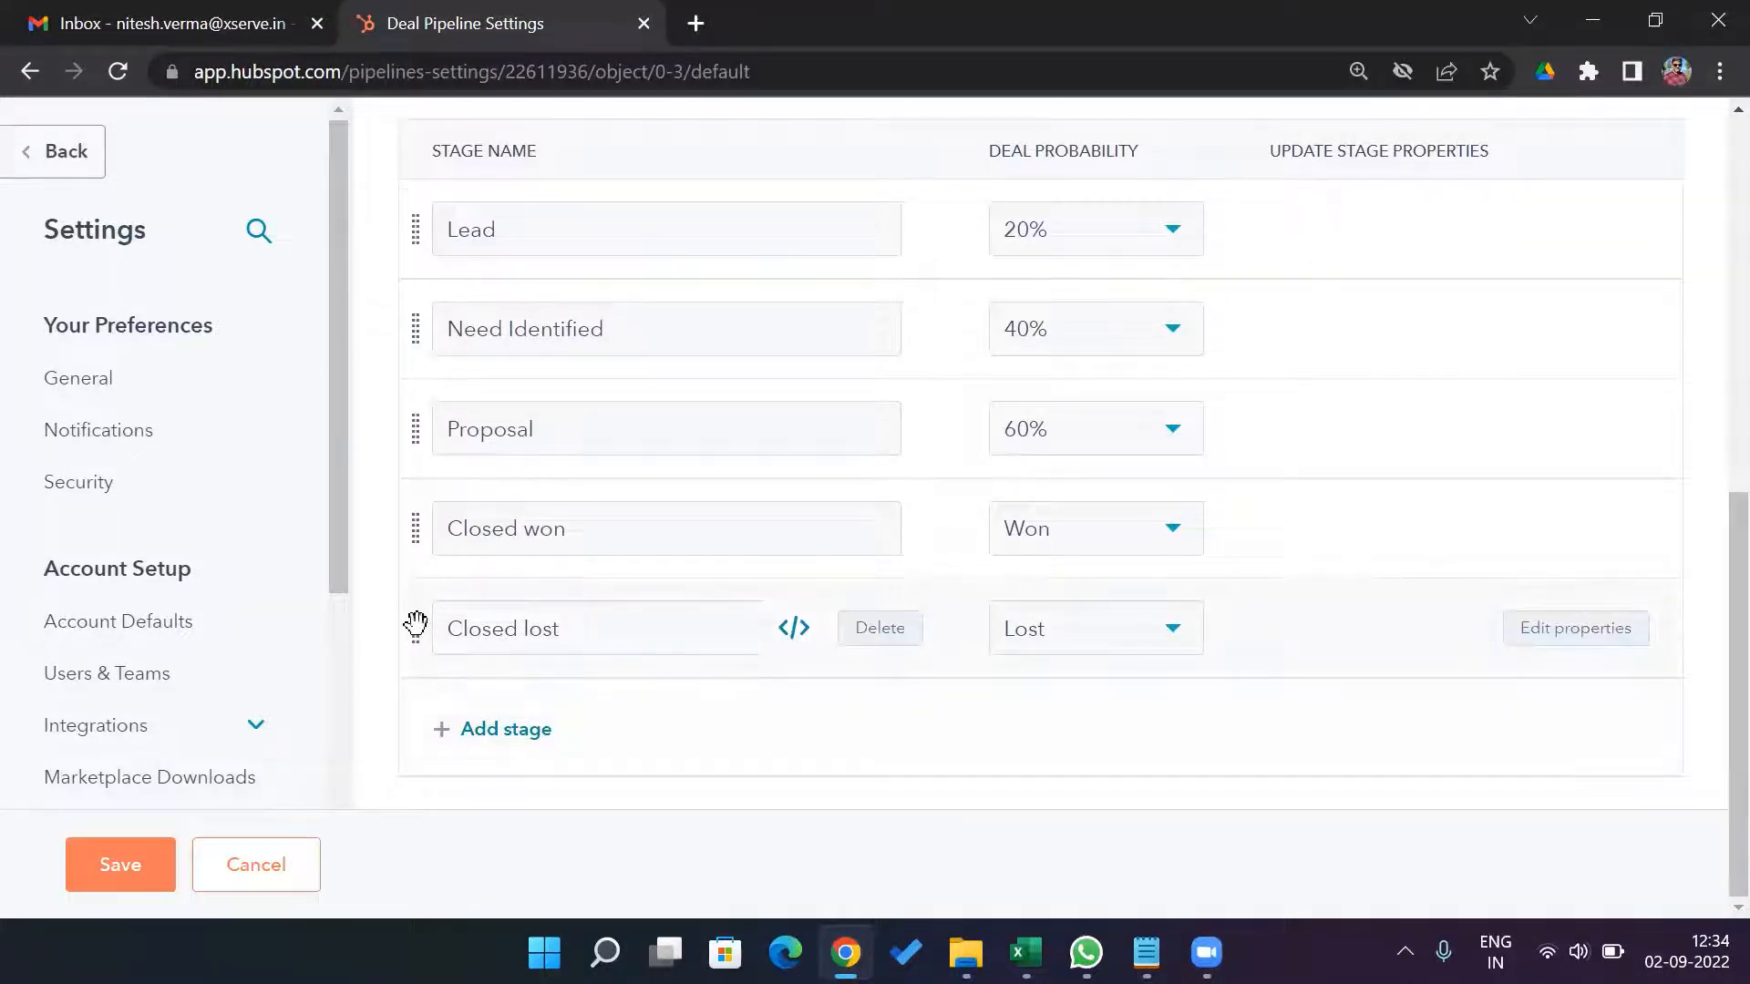
{"action": "mouse_move", "coordinate": [416, 627]}
{"action": "left_mouse_down"}
{"action": "mouse_move", "coordinate": [430, 515]}
{"action": "mouse_move", "coordinate": [425, 604]}
{"action": "left_mouse_up"}
{"action": "scroll", "coordinate": [1708, 574], "scroll_direction": "up", "scroll_amount": 2}
{"action": "scroll", "coordinate": [1708, 579], "scroll_direction": "down", "scroll_amount": 1}
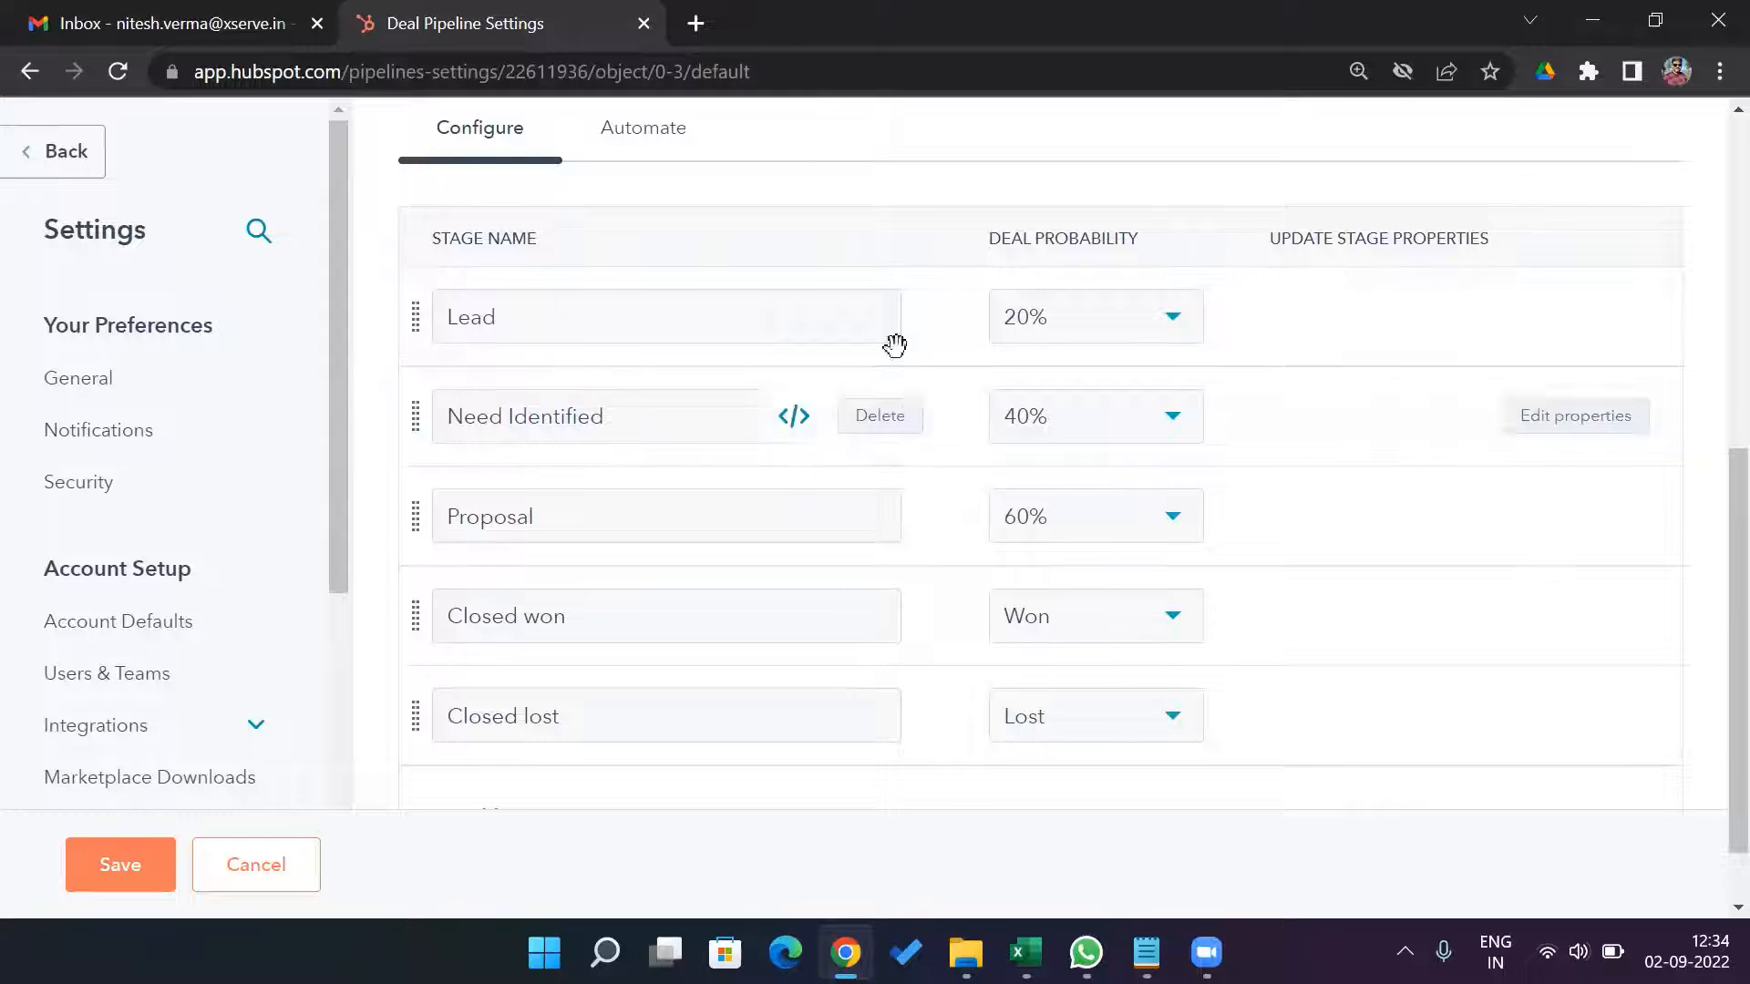
Set the deal probability to 10% for Lead, 20% for Need Identified and 50% for Proposal.
{"action": "left_click", "coordinate": [1175, 324]}
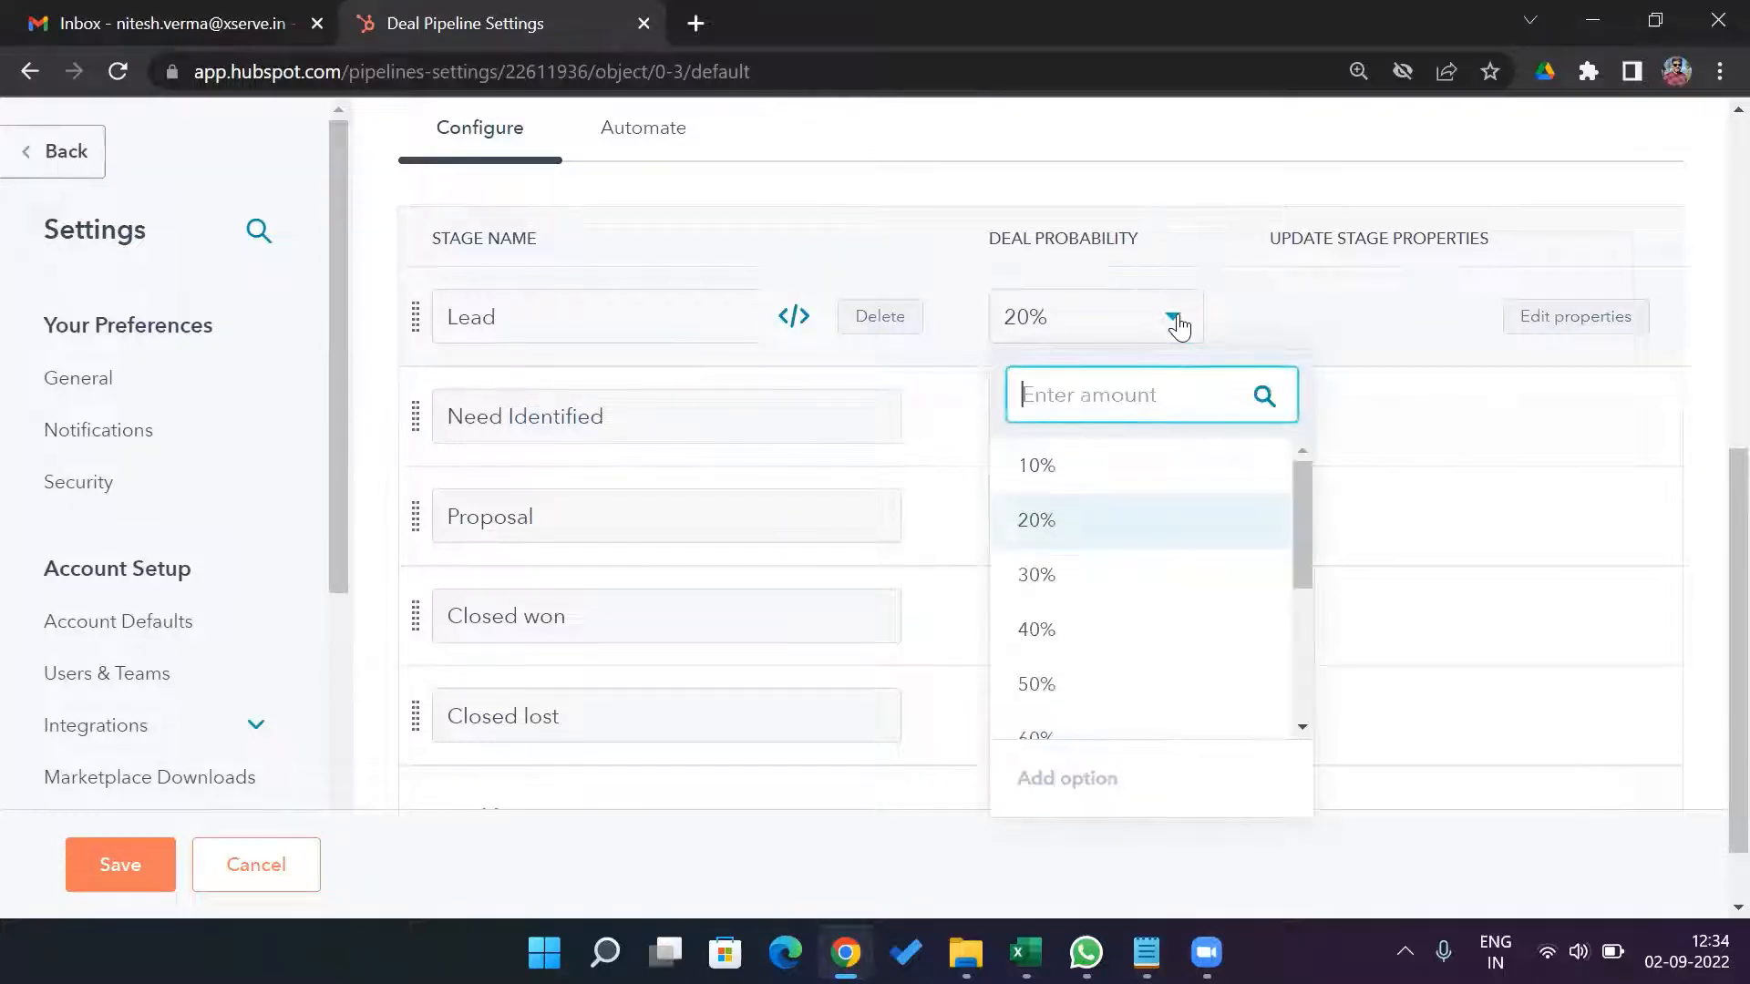
{"action": "left_click", "coordinate": [1126, 483]}
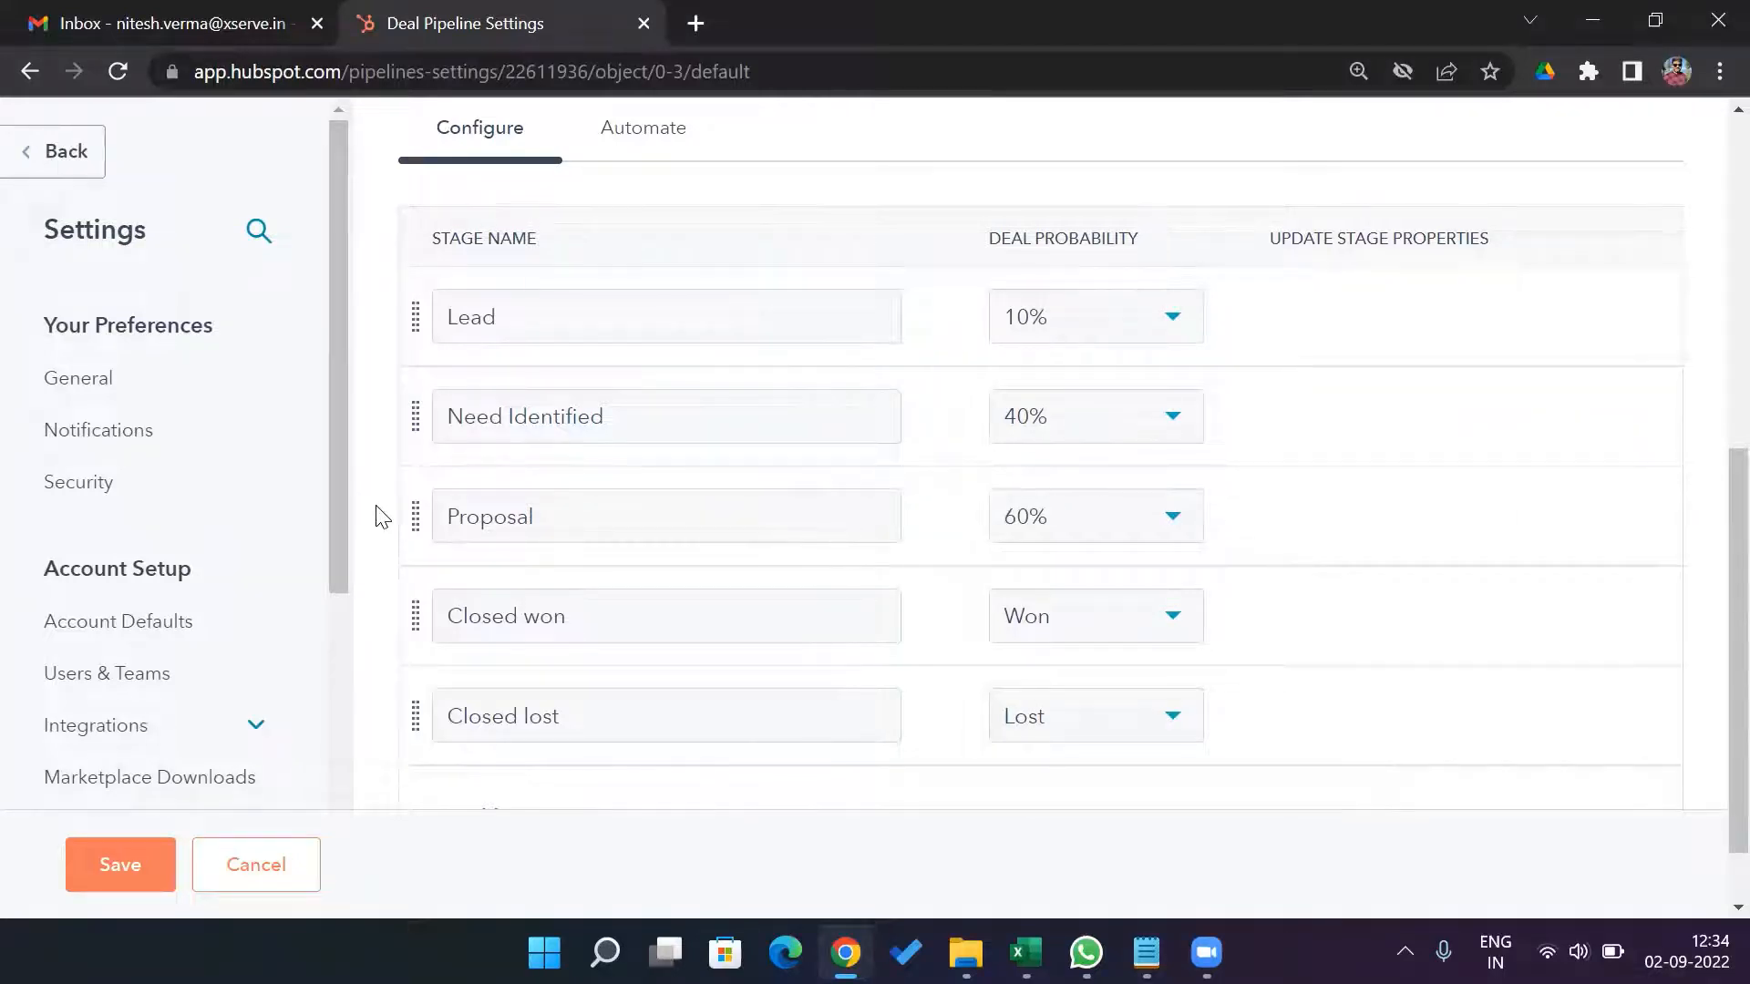
{"action": "left_click", "coordinate": [1174, 421]}
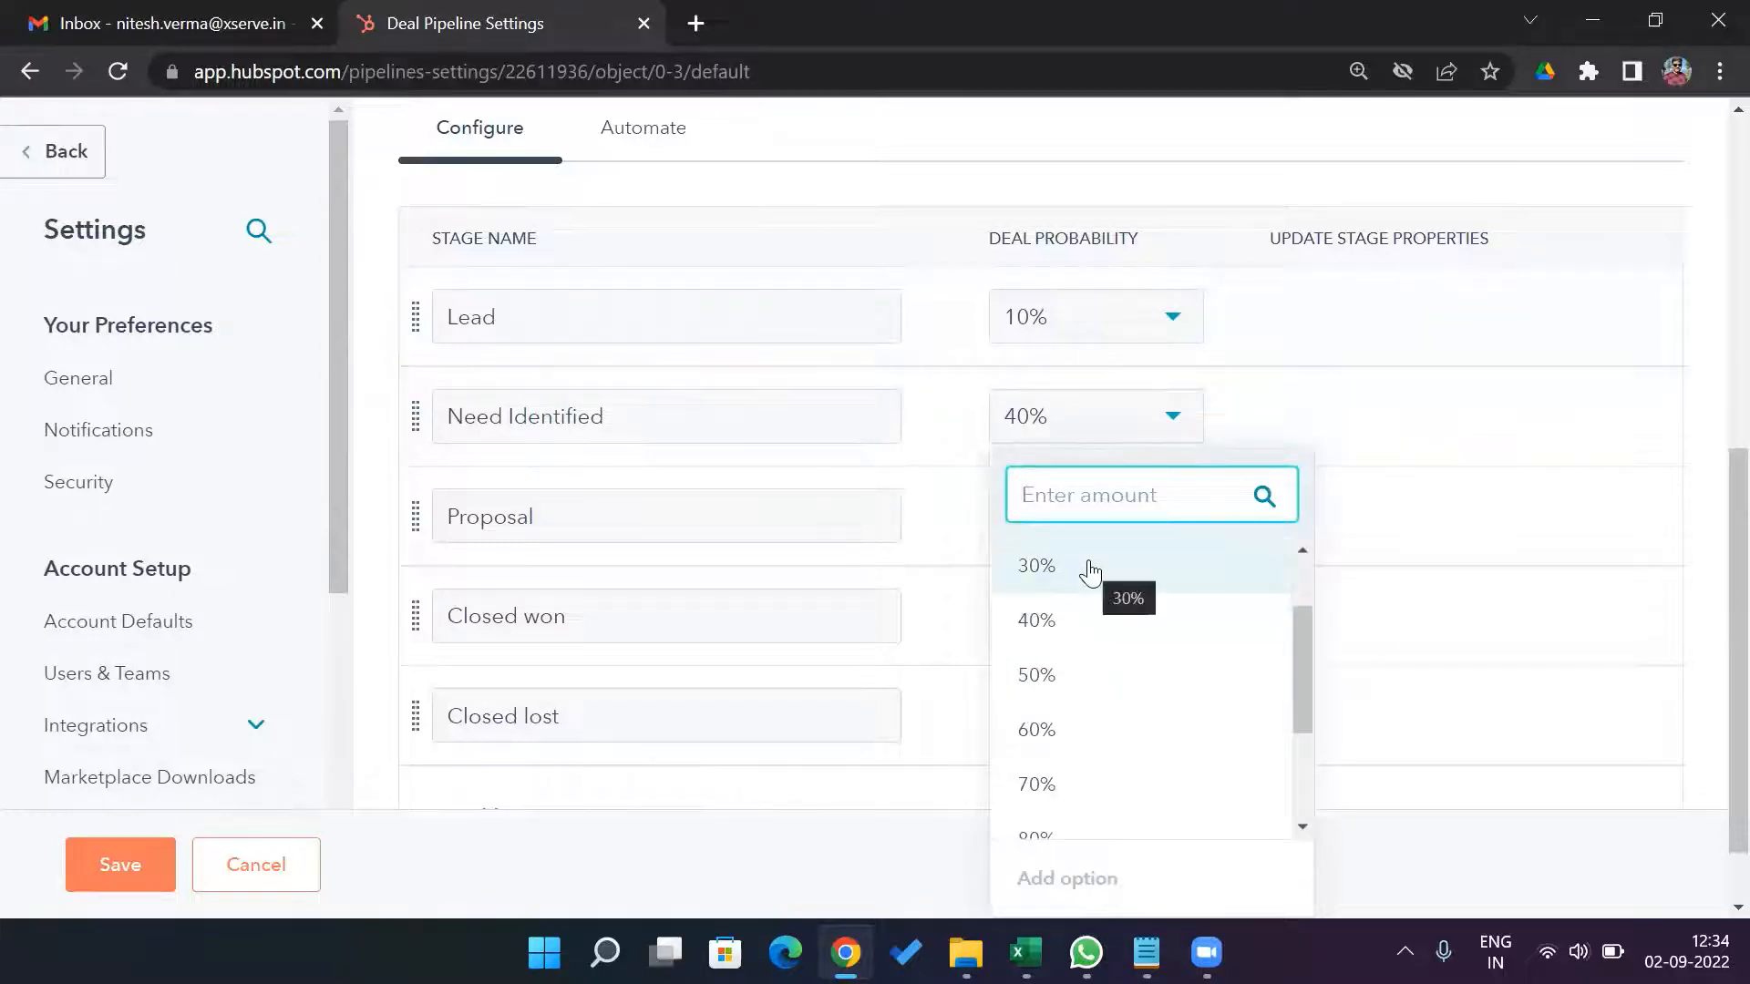
{"action": "left_click_drag", "start_coordinate": [1304, 652], "coordinate": [1300, 558]}
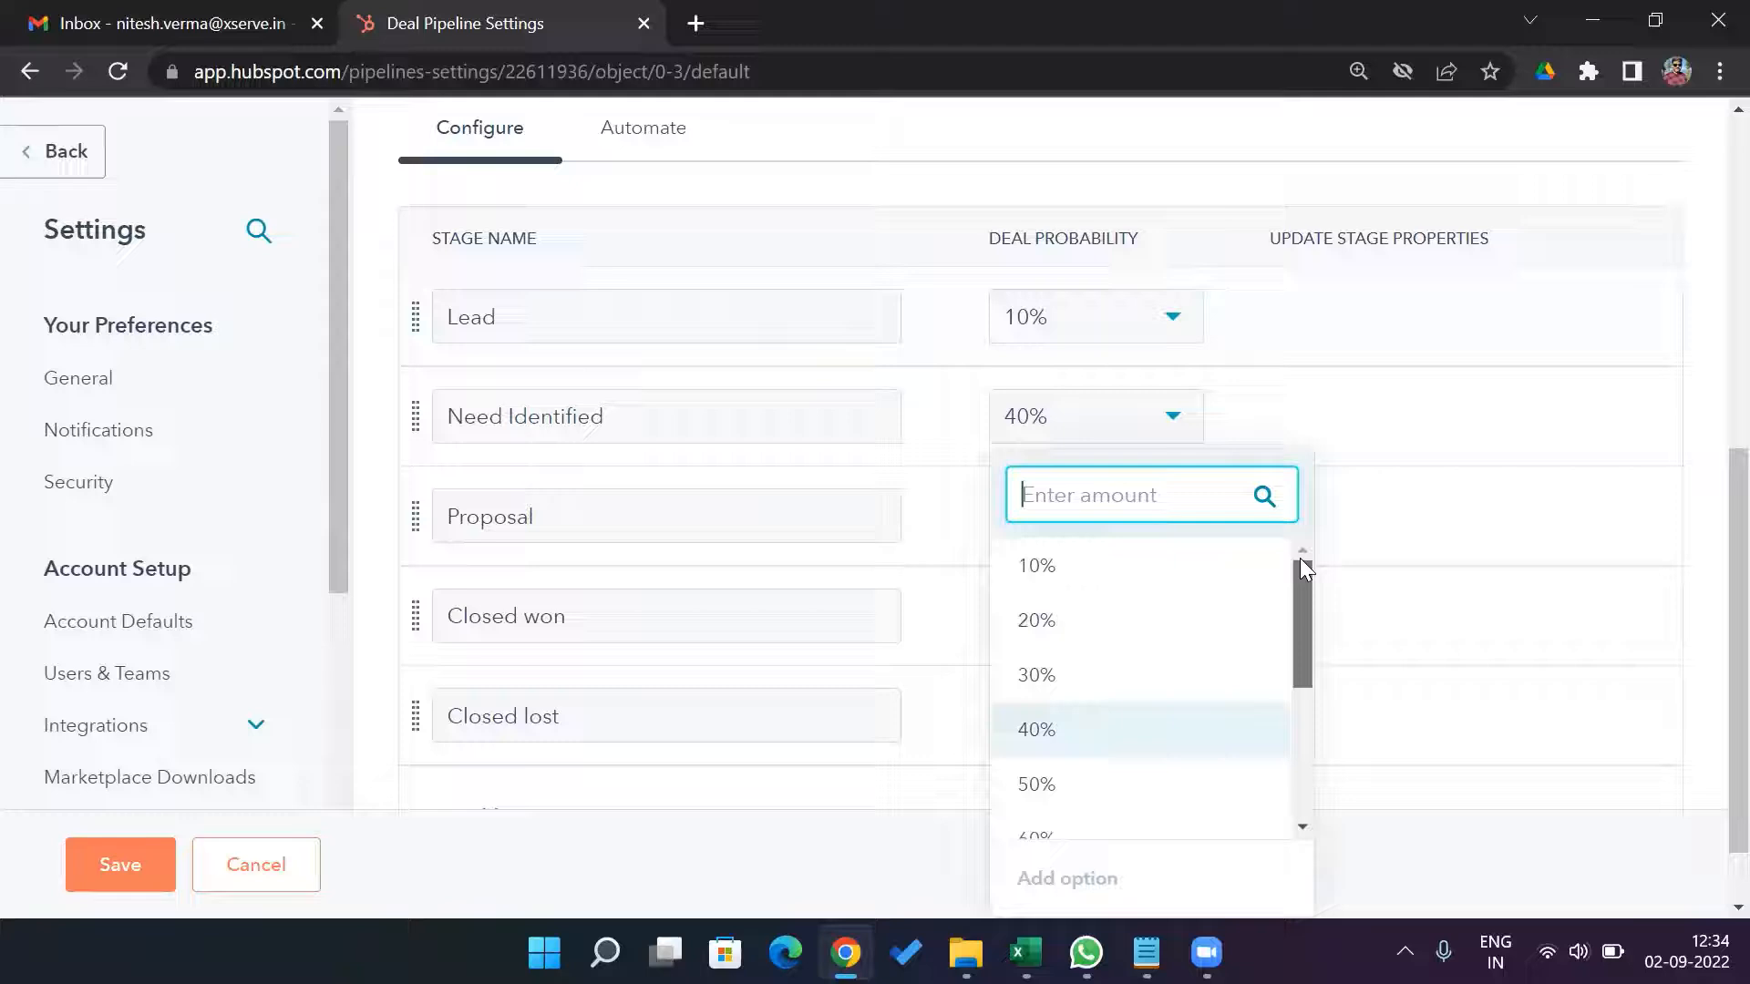
{"action": "left_click", "coordinate": [1113, 647]}
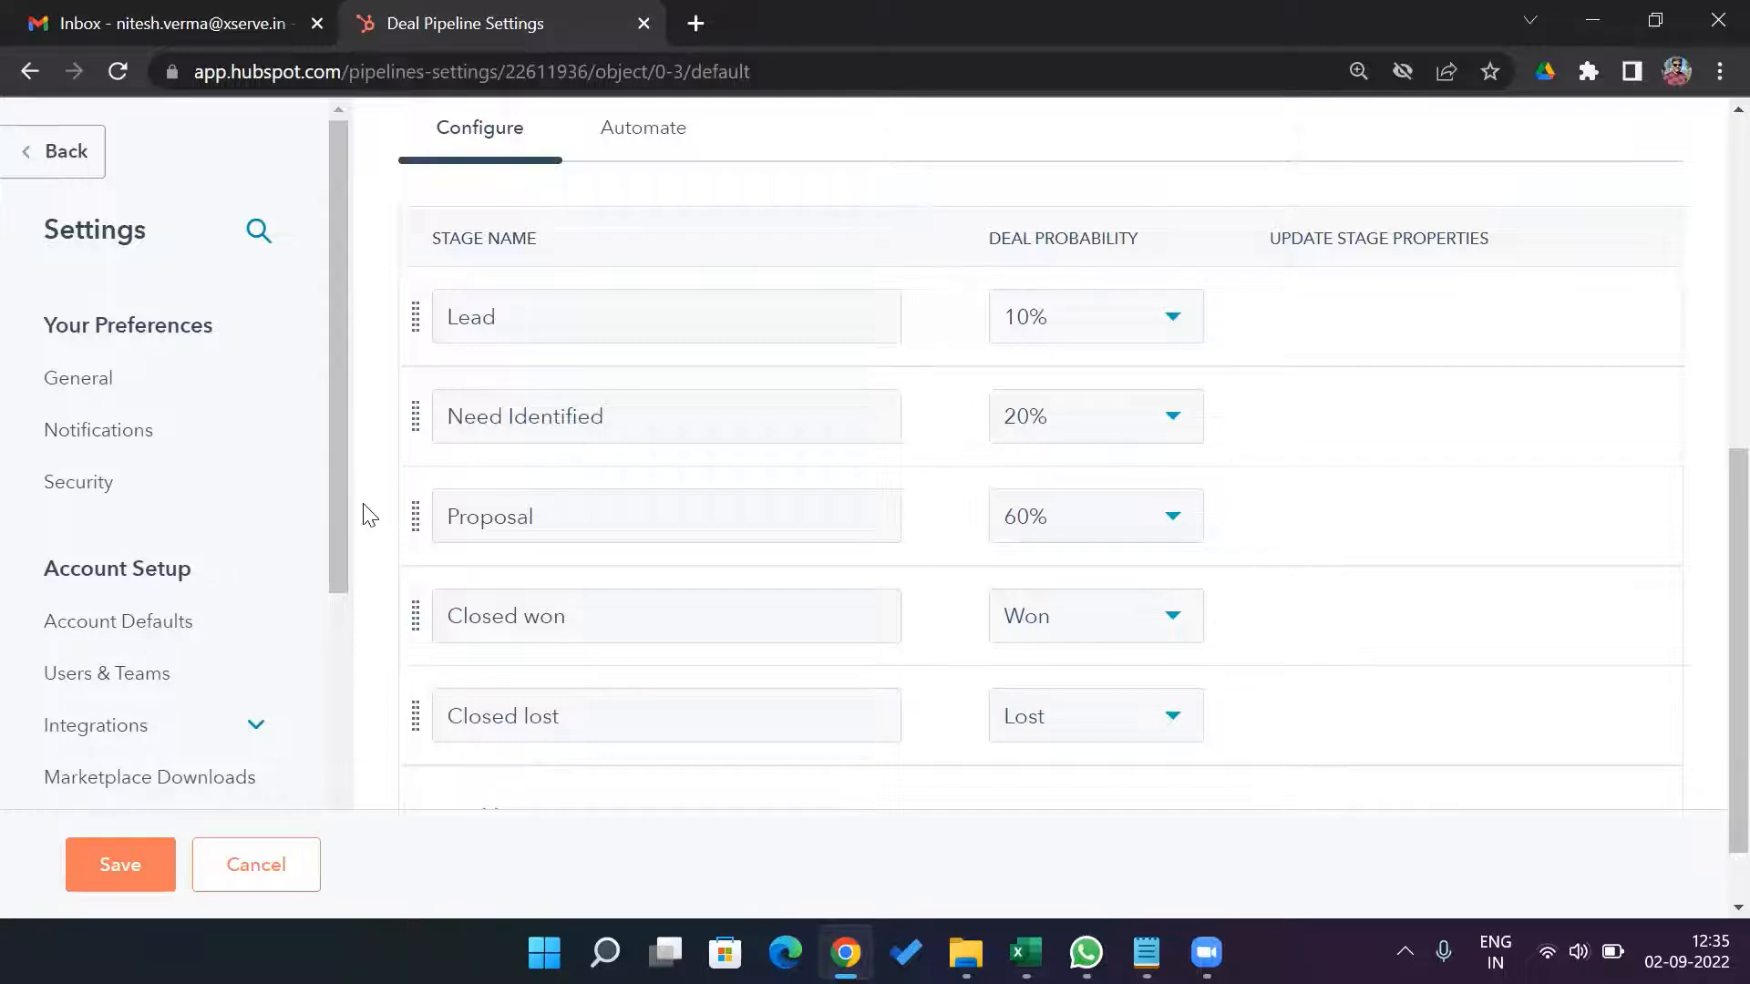
{"action": "left_click", "coordinate": [1180, 519]}
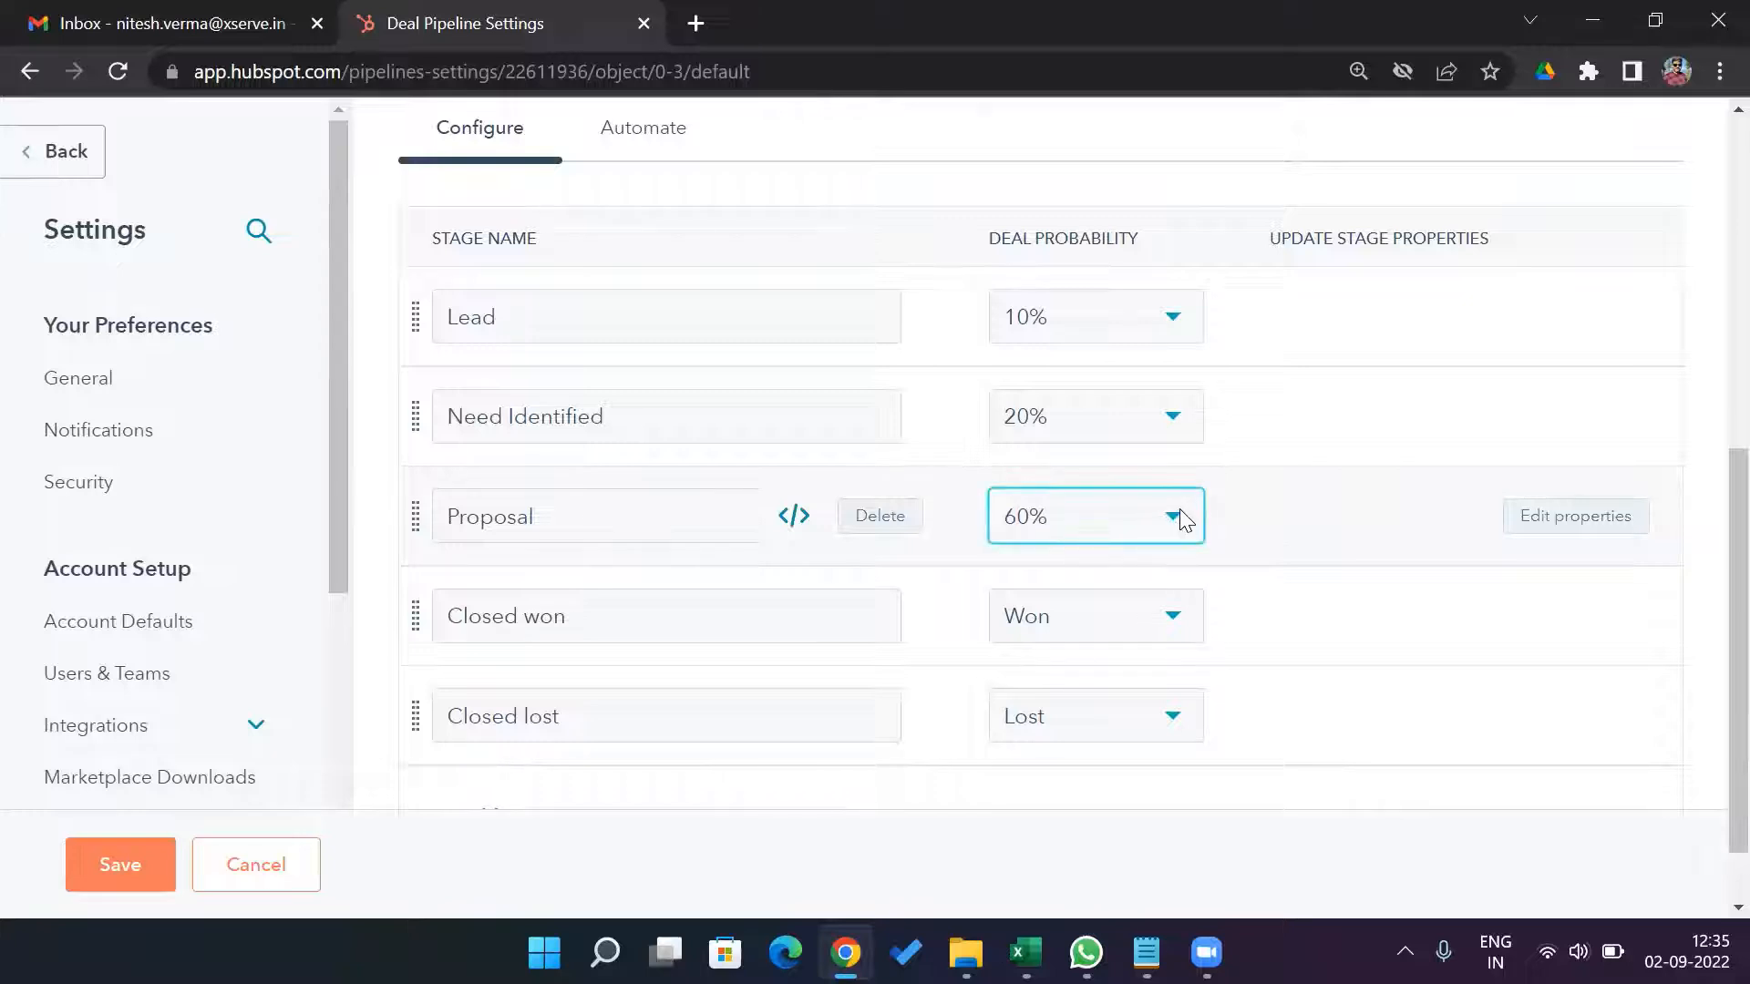
{"action": "left_click", "coordinate": [1098, 233]}
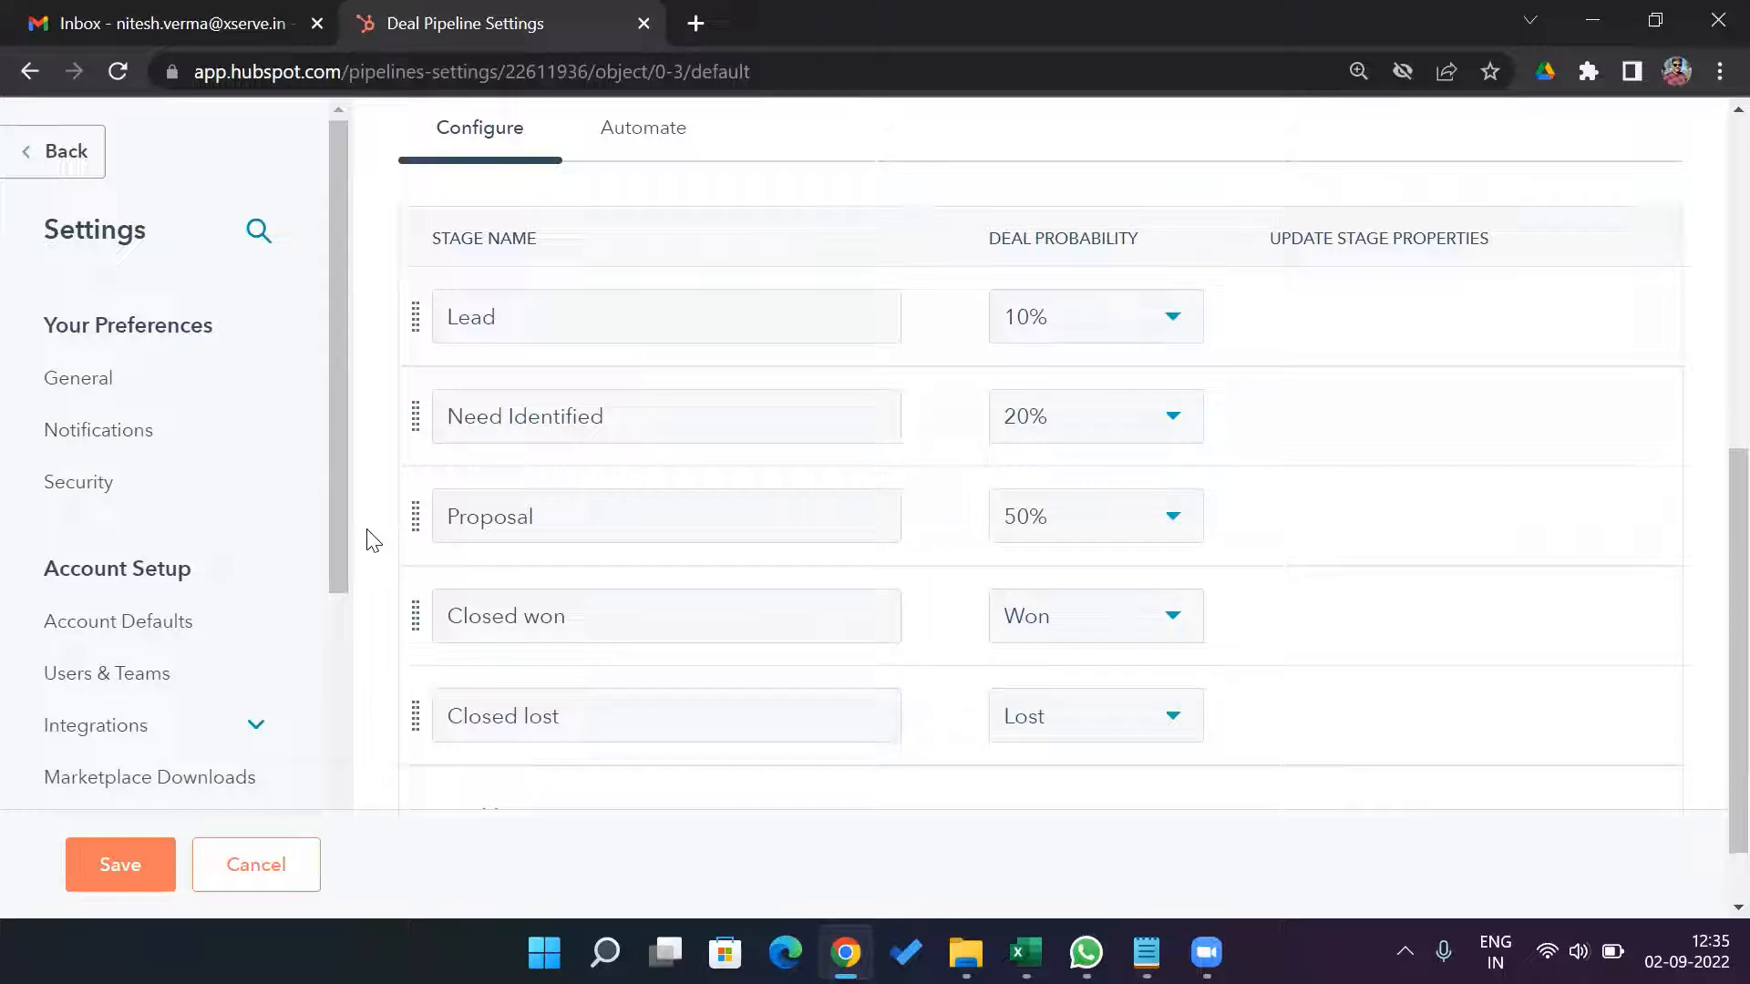
Save the Sales Pipeline changes and return to the deals board.
{"action": "left_click", "coordinate": [129, 877]}
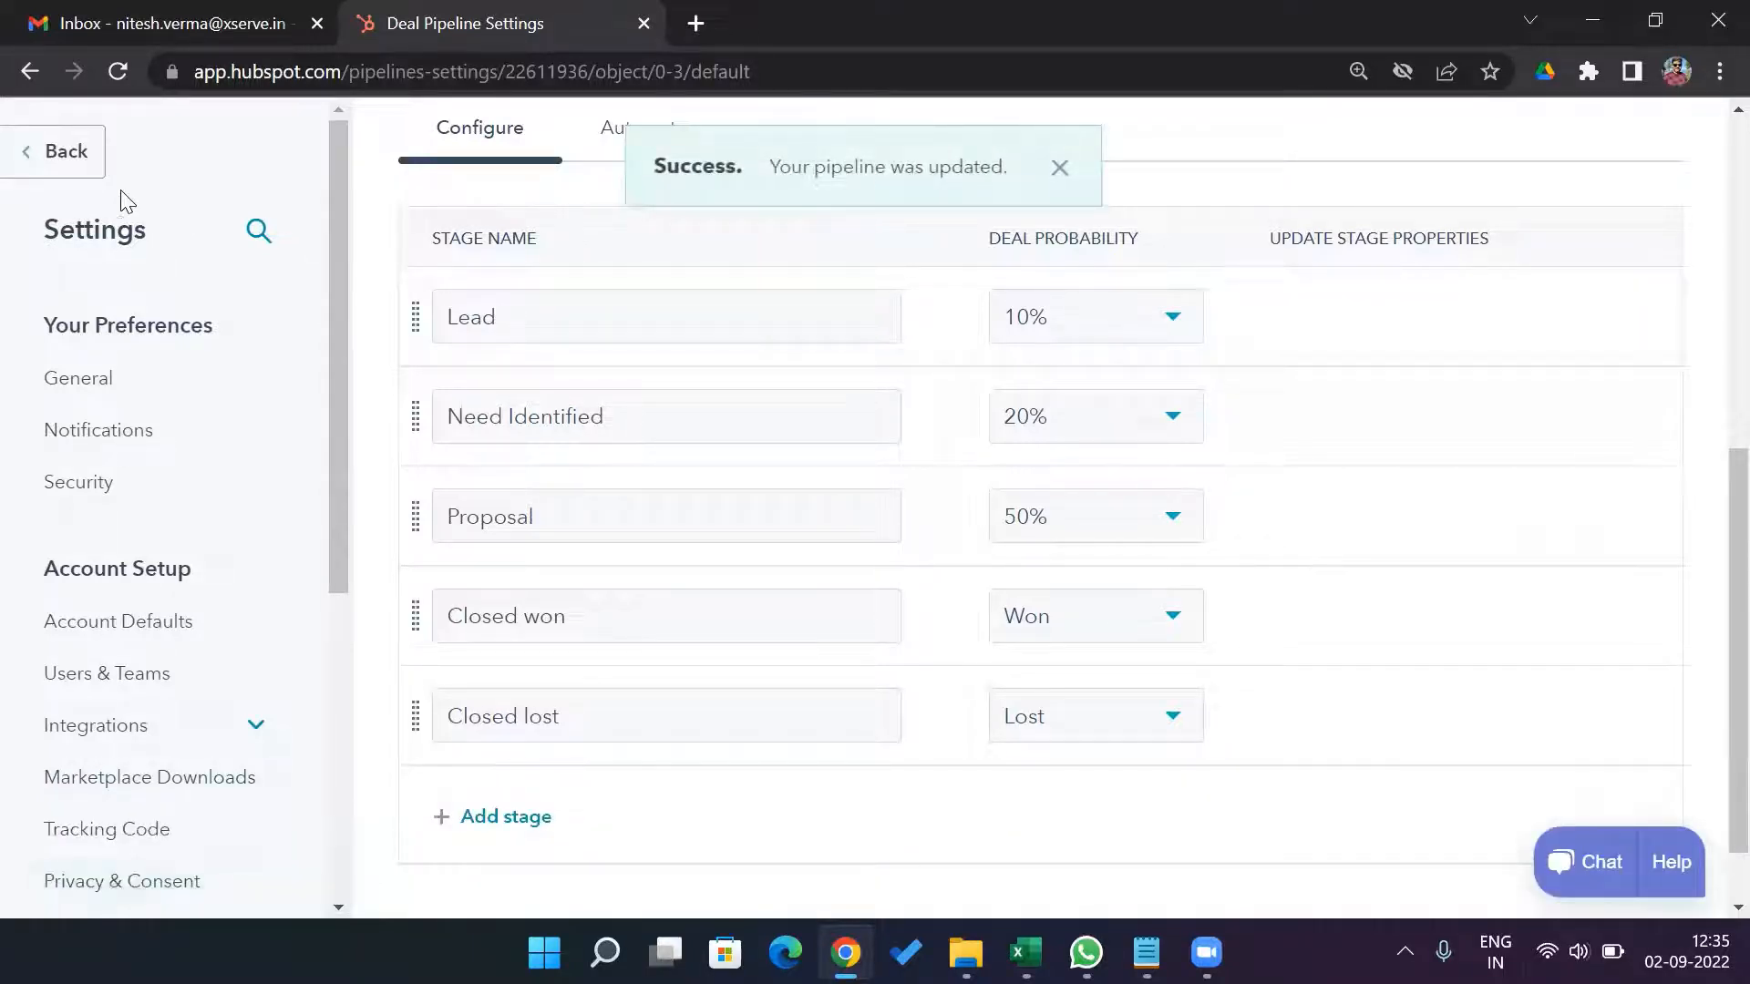
{"action": "left_click", "coordinate": [41, 164]}
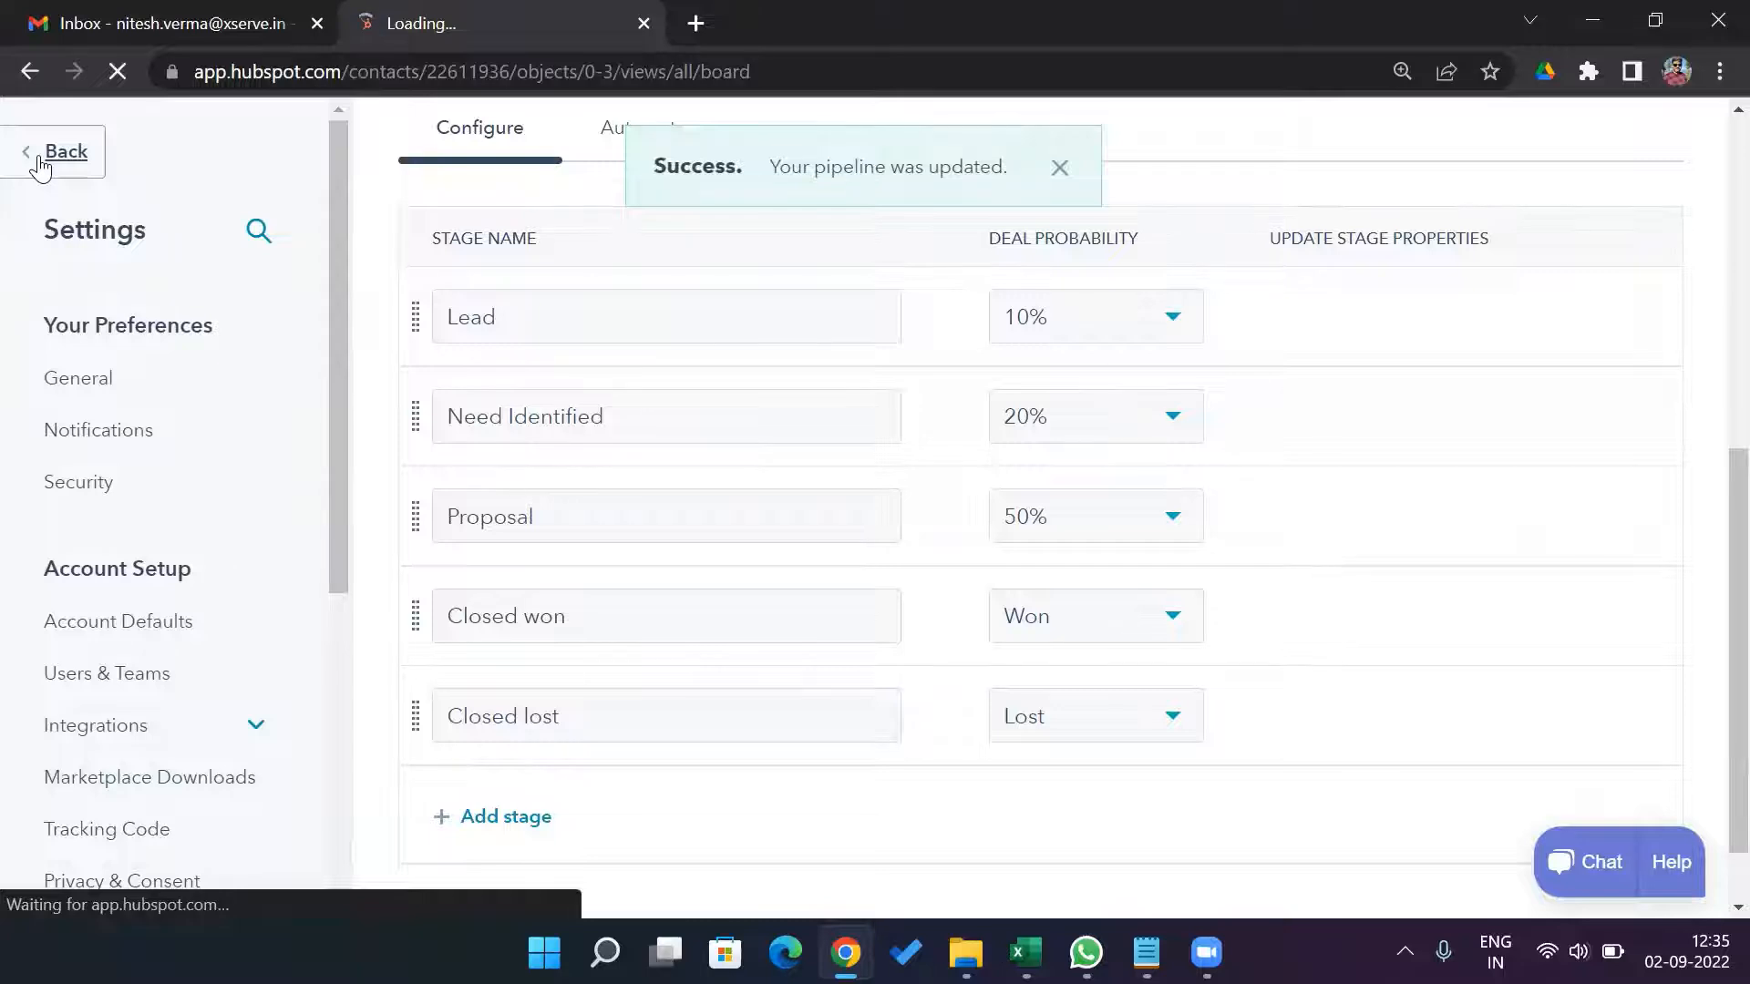